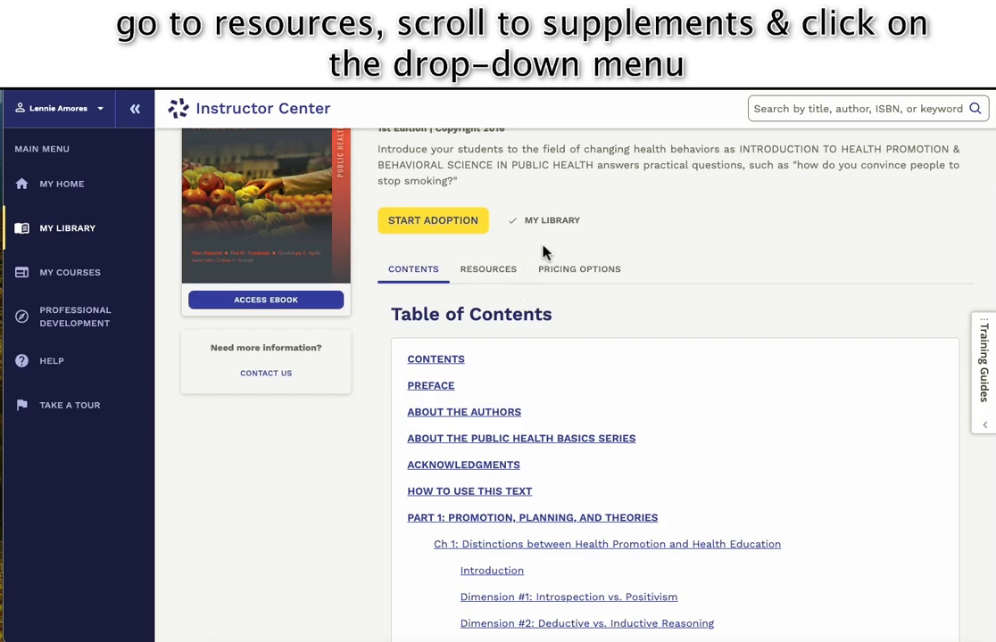
Launch Cengage Testing powered by Cognero from the textbook's Resources > Supplements section.
click(495, 279)
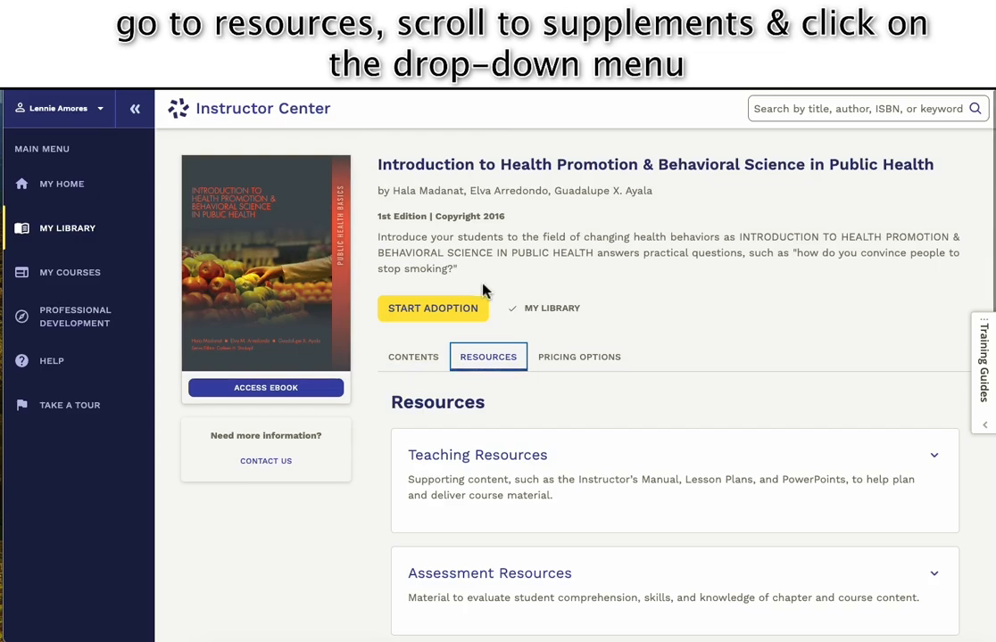
scroll(494, 373, down, 3)
scroll(489, 368, down, 3)
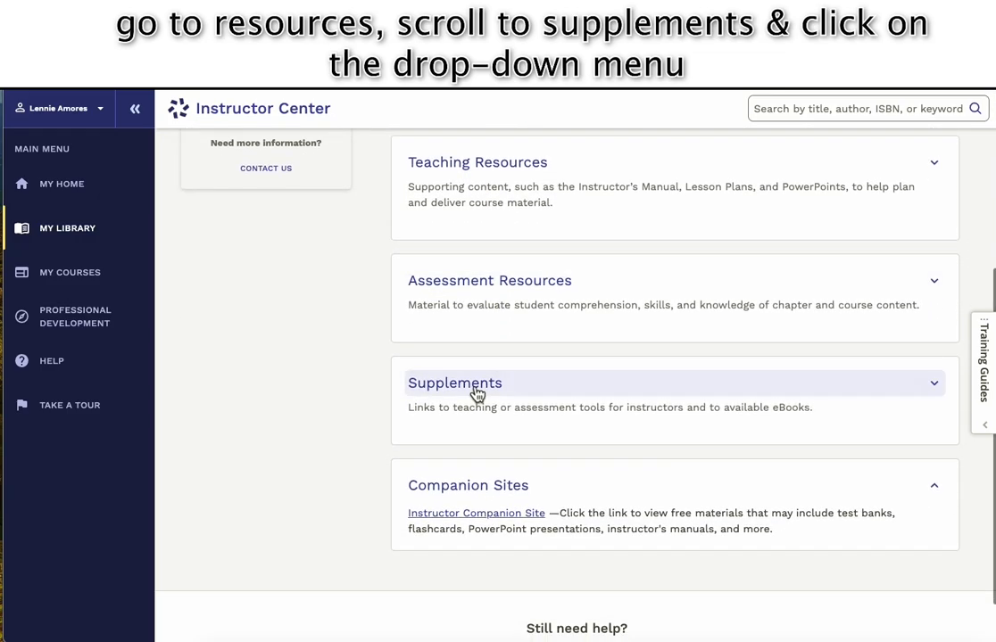
click(477, 393)
scroll(473, 393, down, 1)
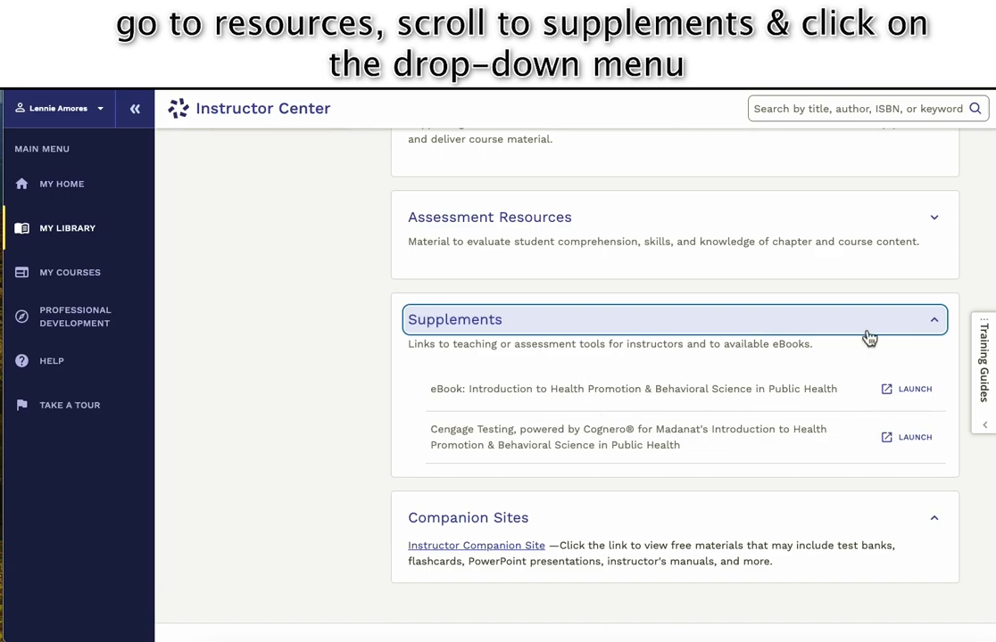
drag(429, 437, 833, 456)
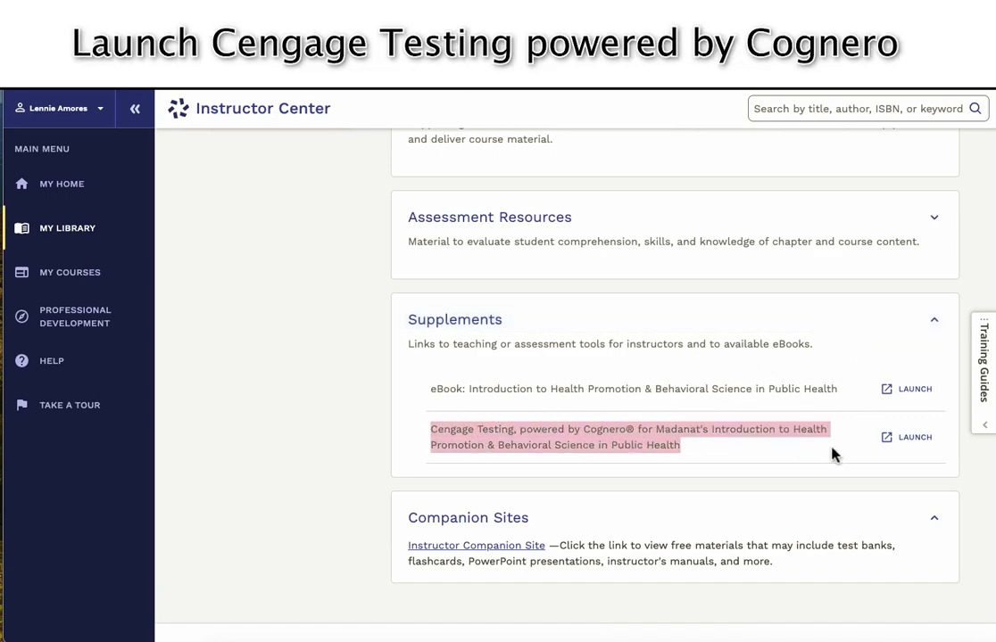
click(907, 439)
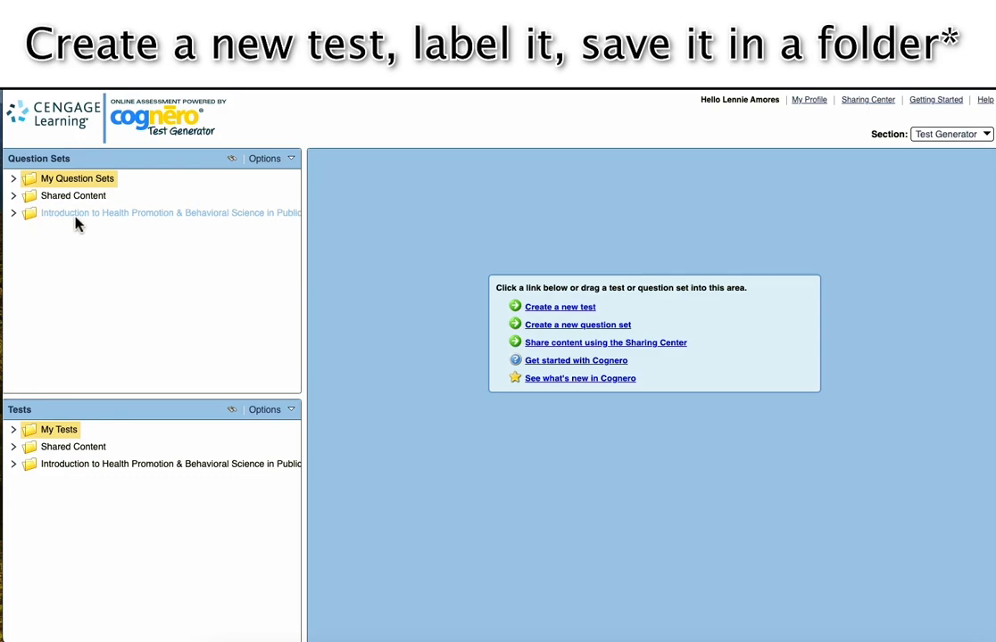
Create an empty test titled 'Chapter 1 Test' saved in the My Tests folder.
click(561, 309)
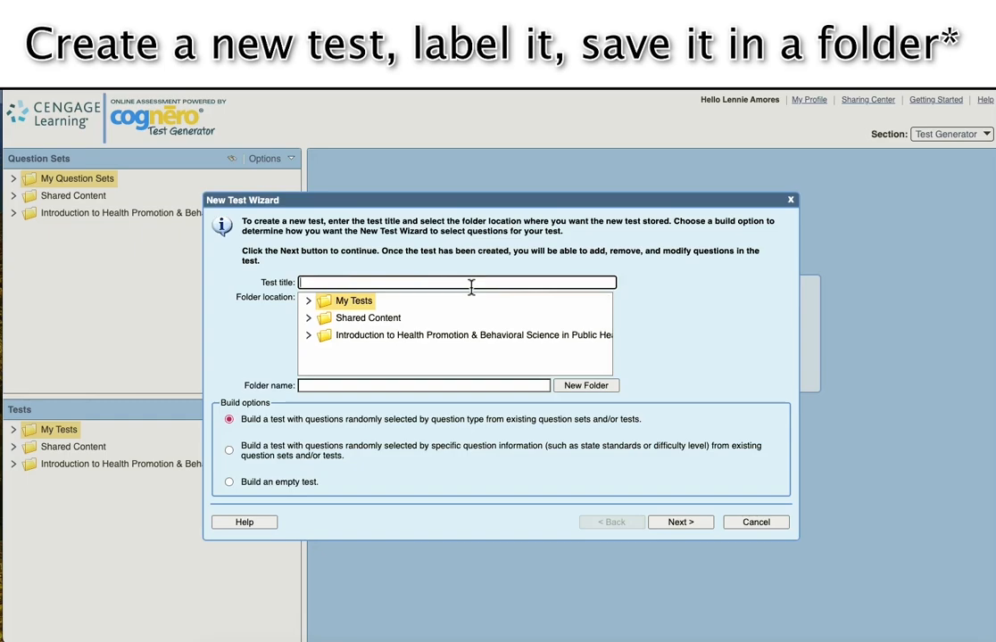
text(Chapter 1 Test)
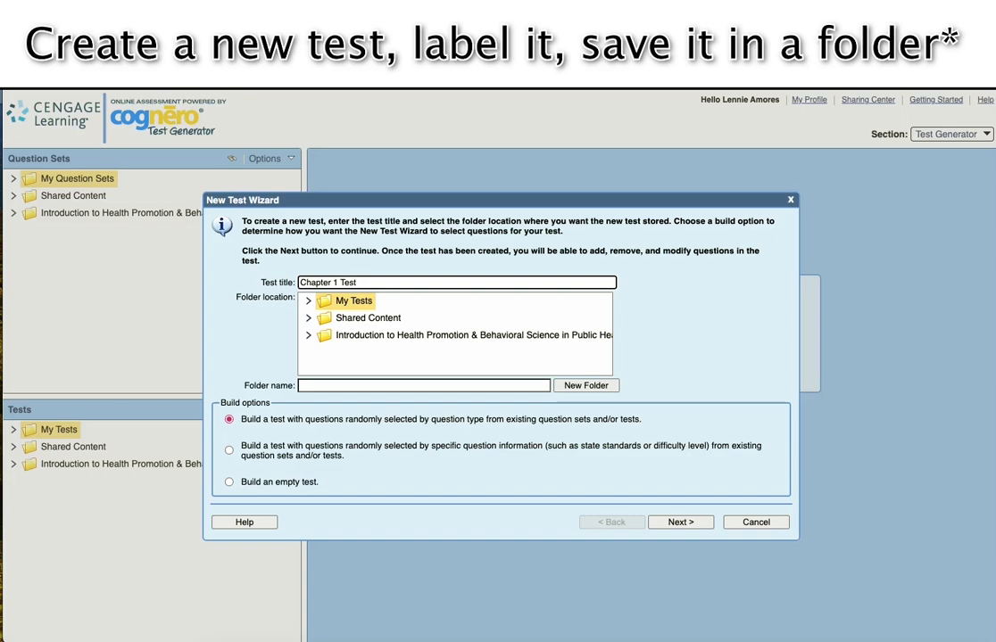
click(345, 303)
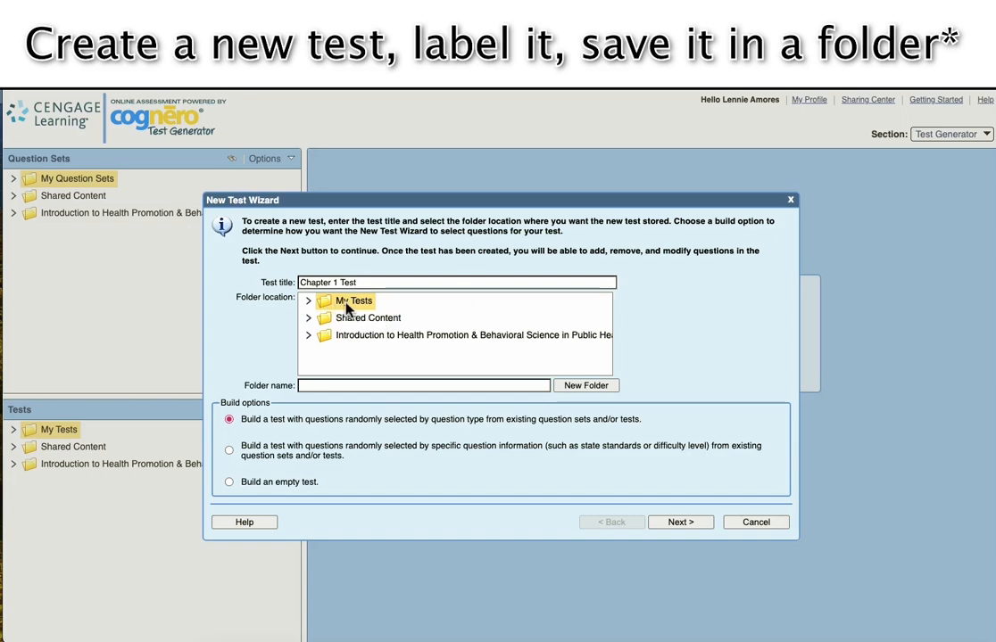
click(363, 321)
click(358, 306)
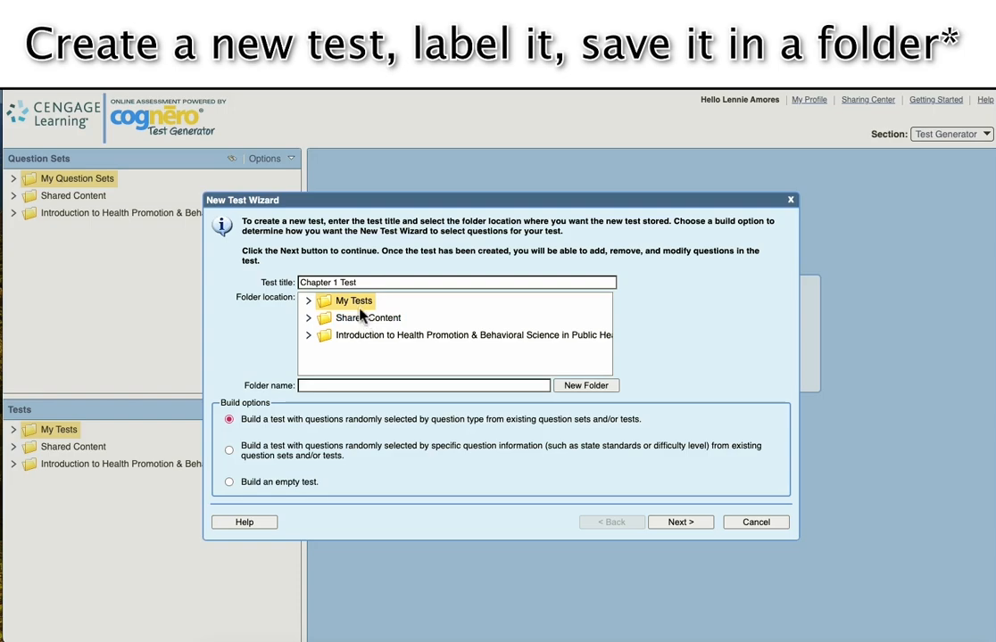
click(363, 318)
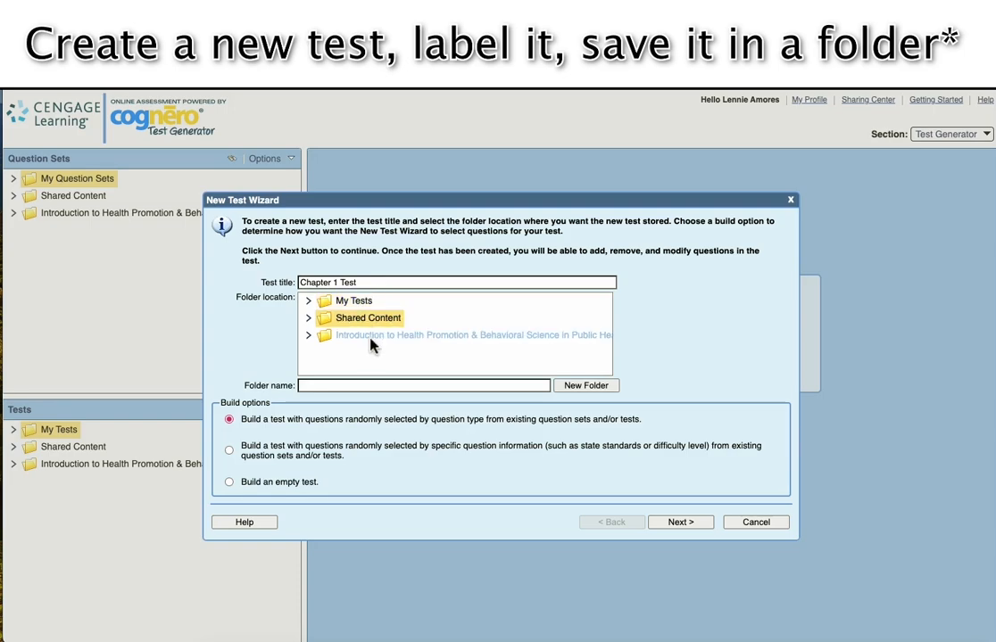
click(371, 341)
click(350, 305)
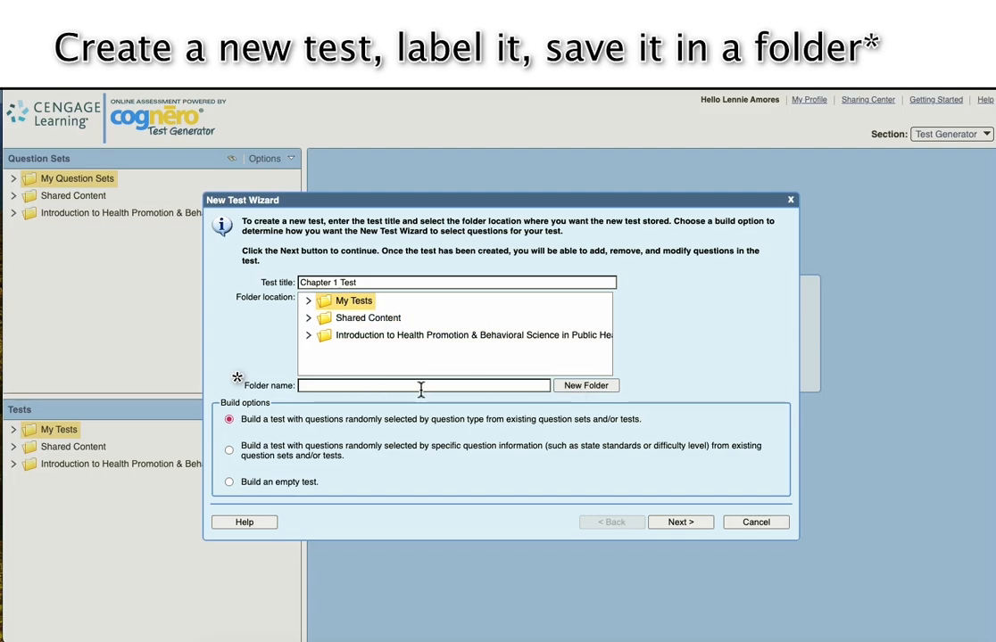
click(319, 391)
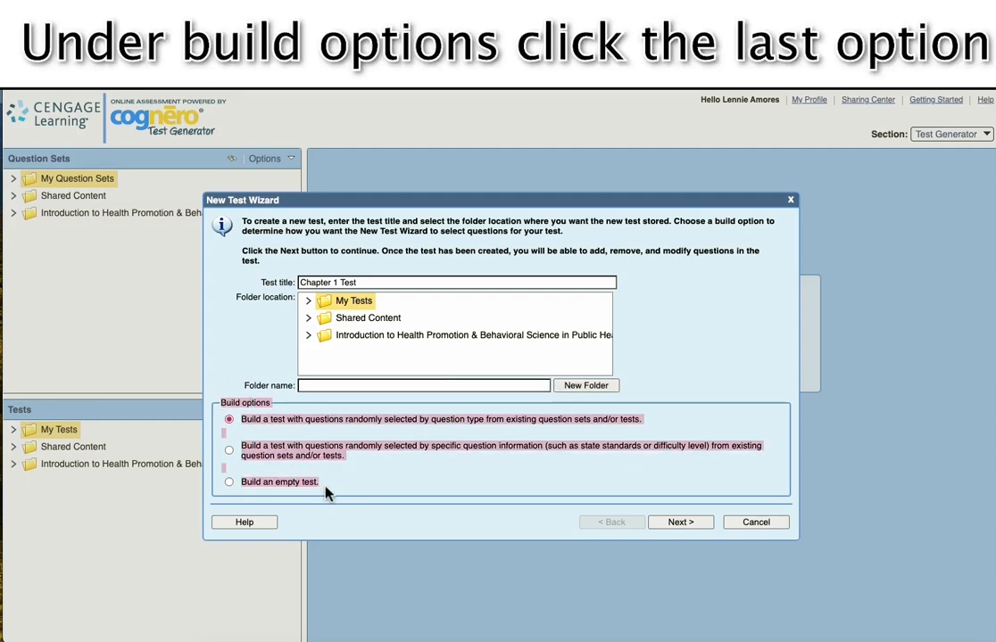
click(230, 483)
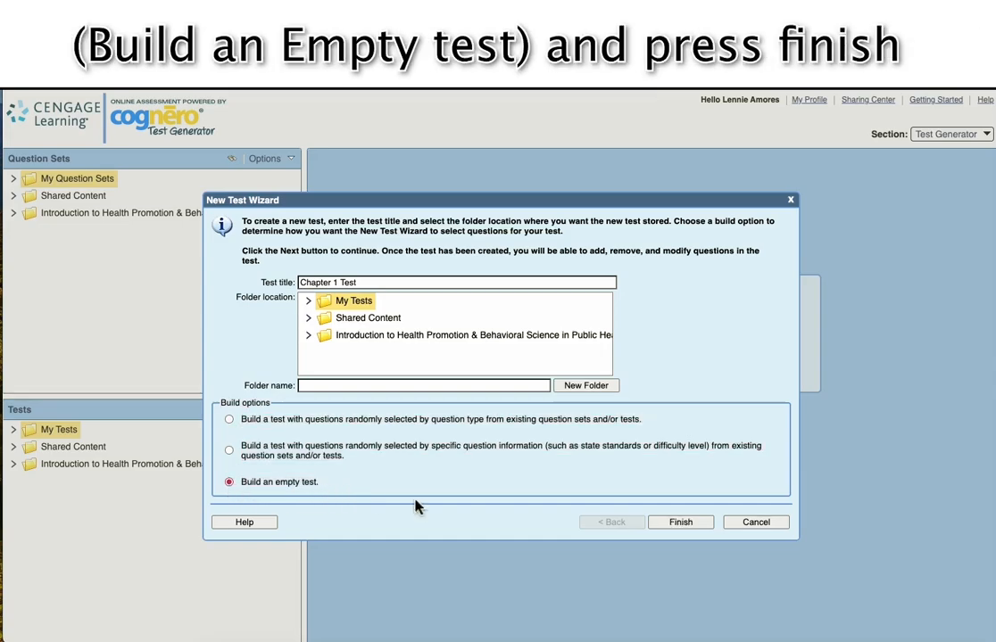
click(693, 527)
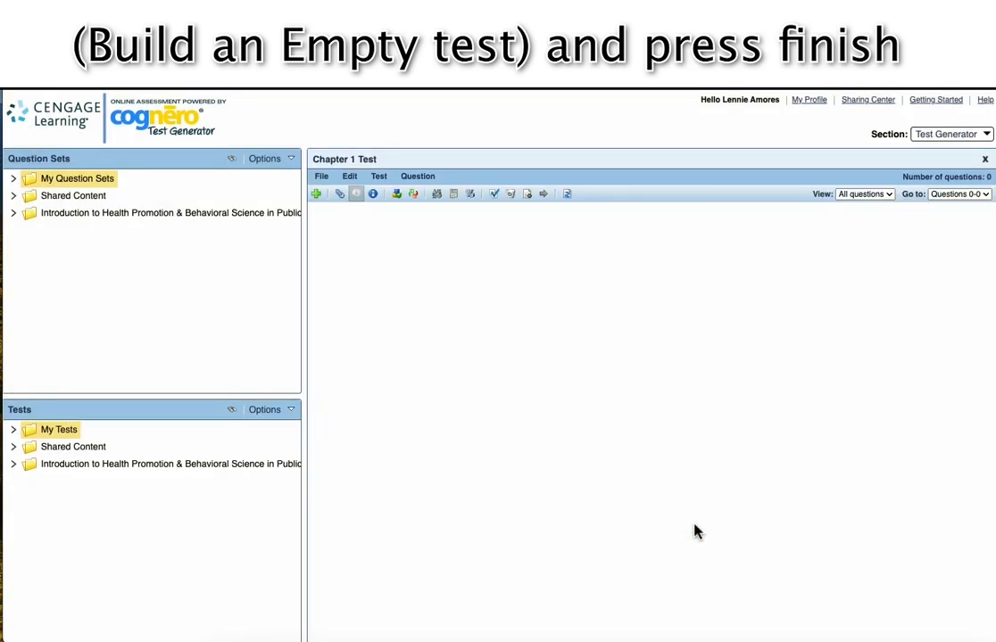
Load the textbook's Chapter 01 question set into the editor and view all 30 questions.
click(13, 215)
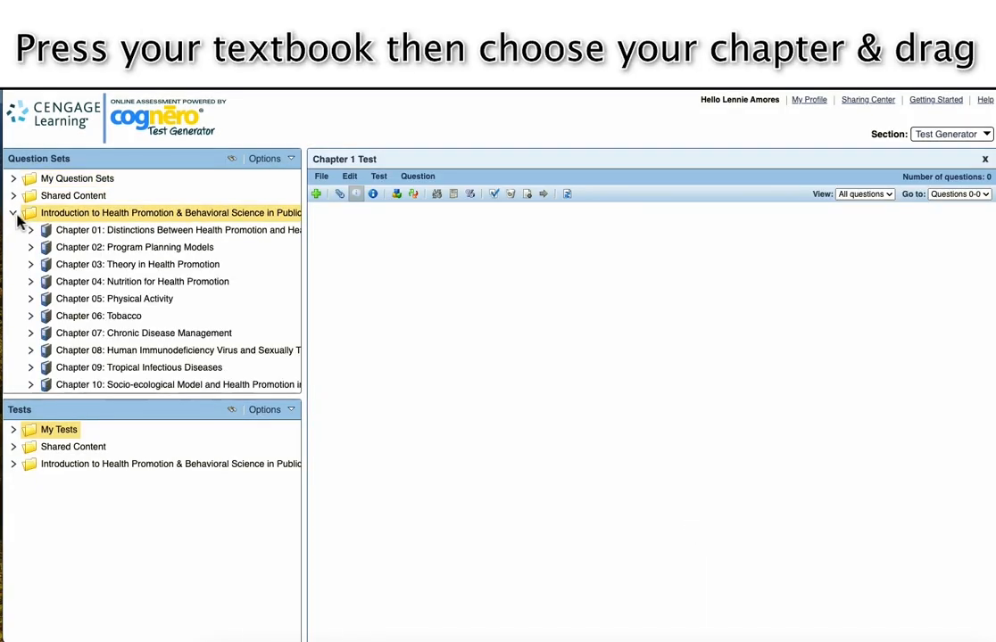
click(76, 232)
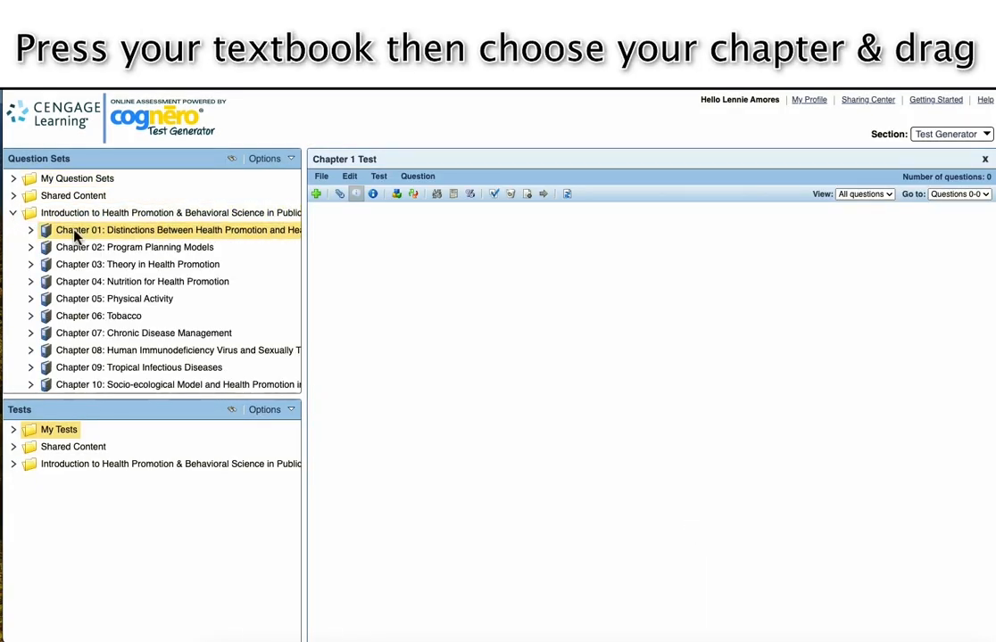
drag(76, 234, 399, 251)
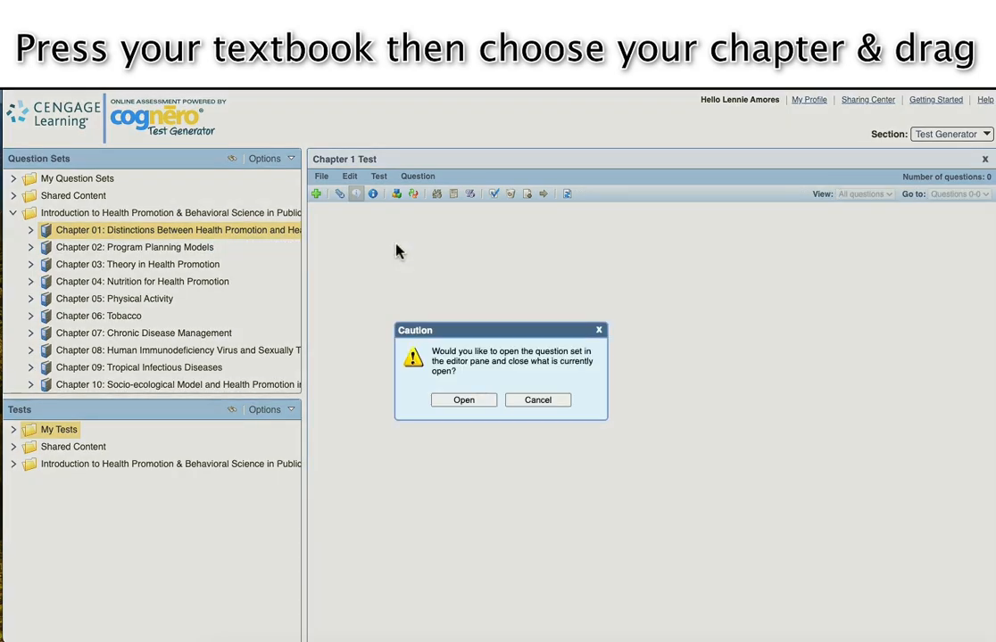
click(457, 400)
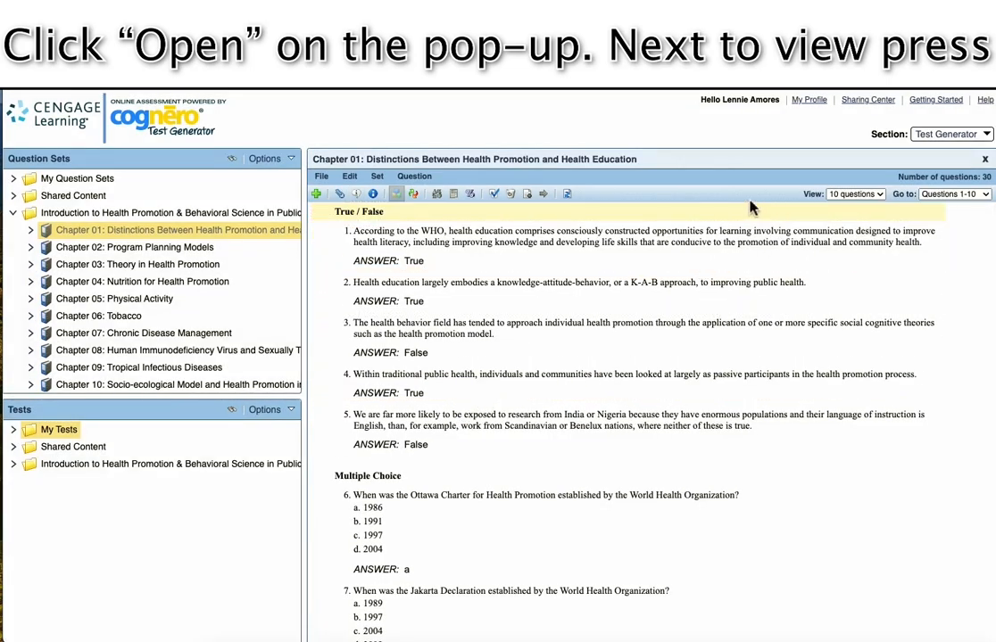
click(878, 198)
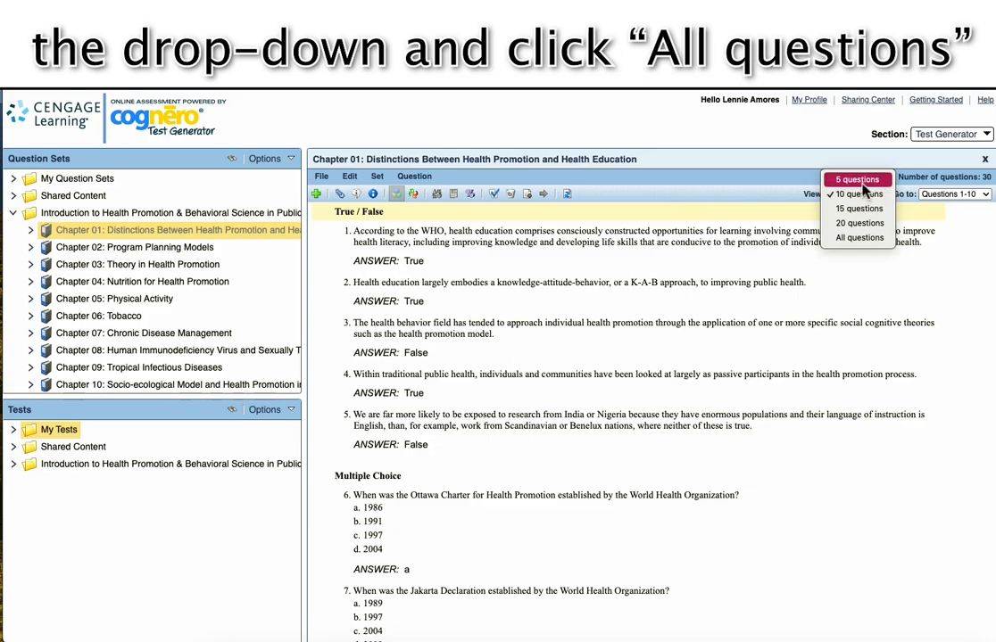
click(860, 238)
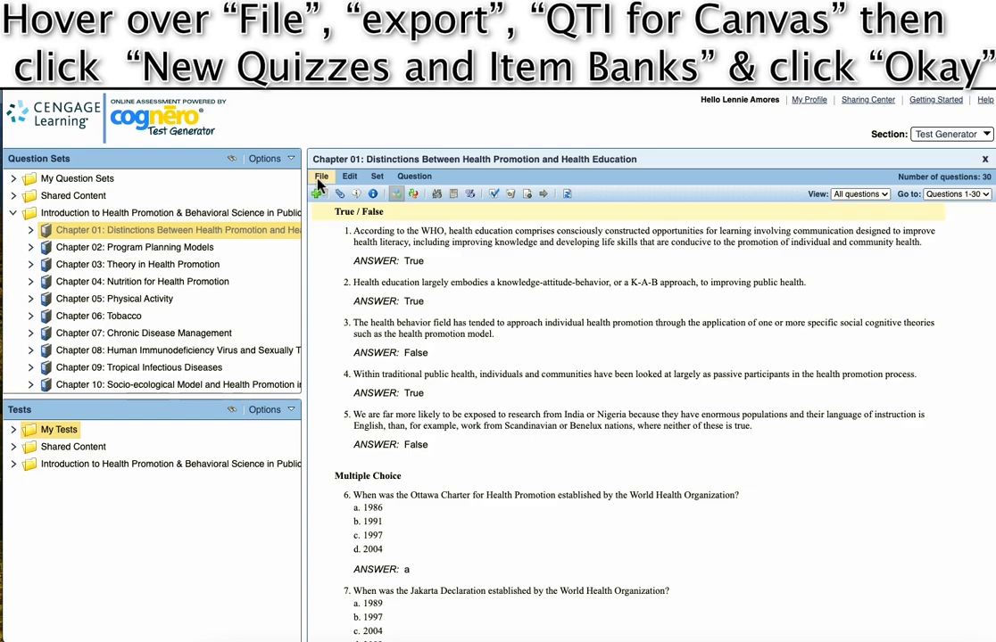
Export Chapter 01 as a QTI for Canvas New Quizzes and Item Banks ZIP to Downloads.
click(320, 179)
mouse_move(339, 242)
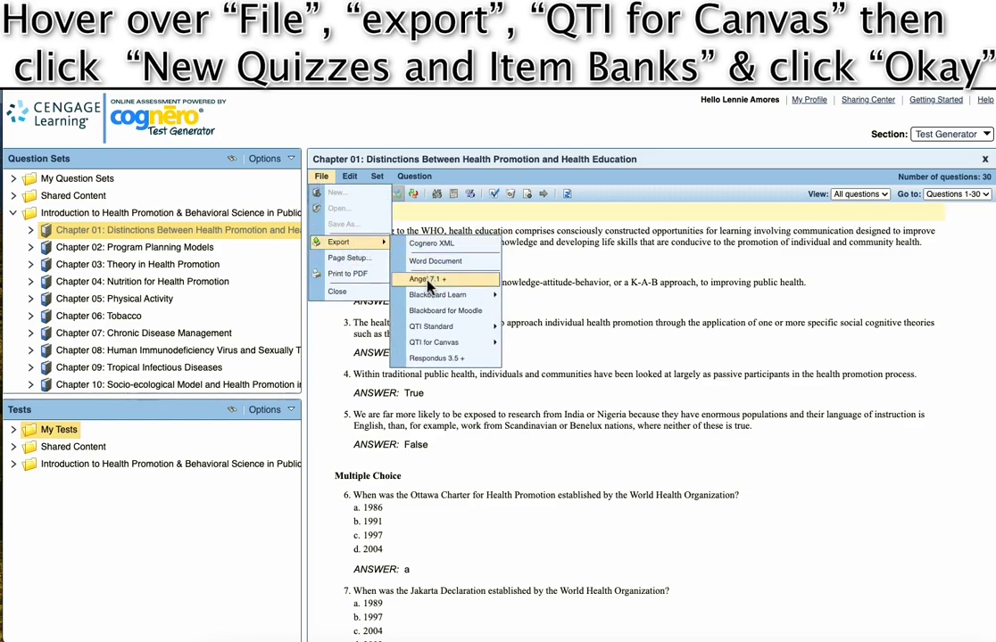
mouse_move(434, 343)
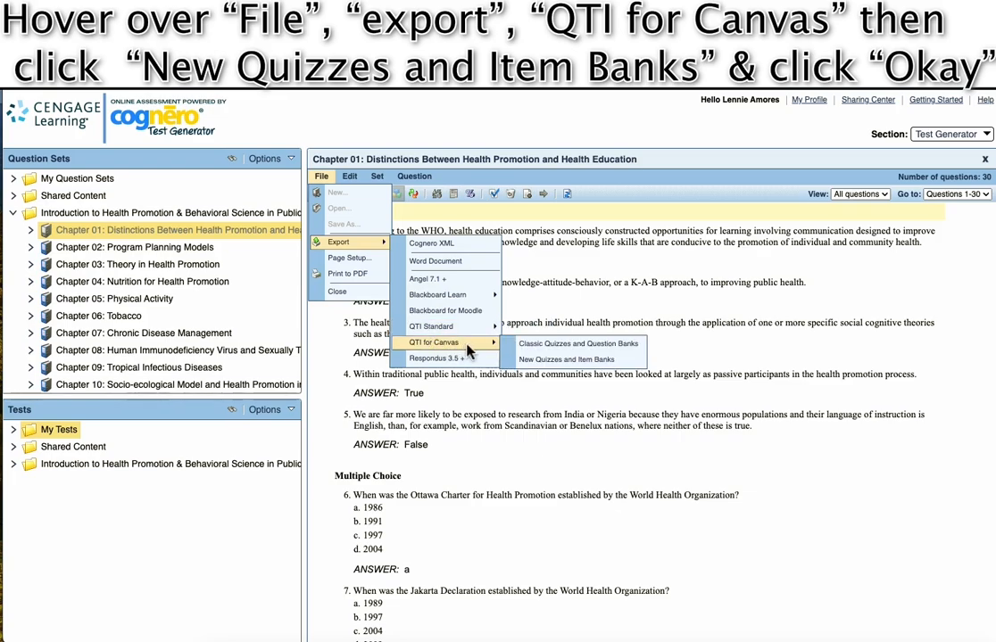
click(556, 361)
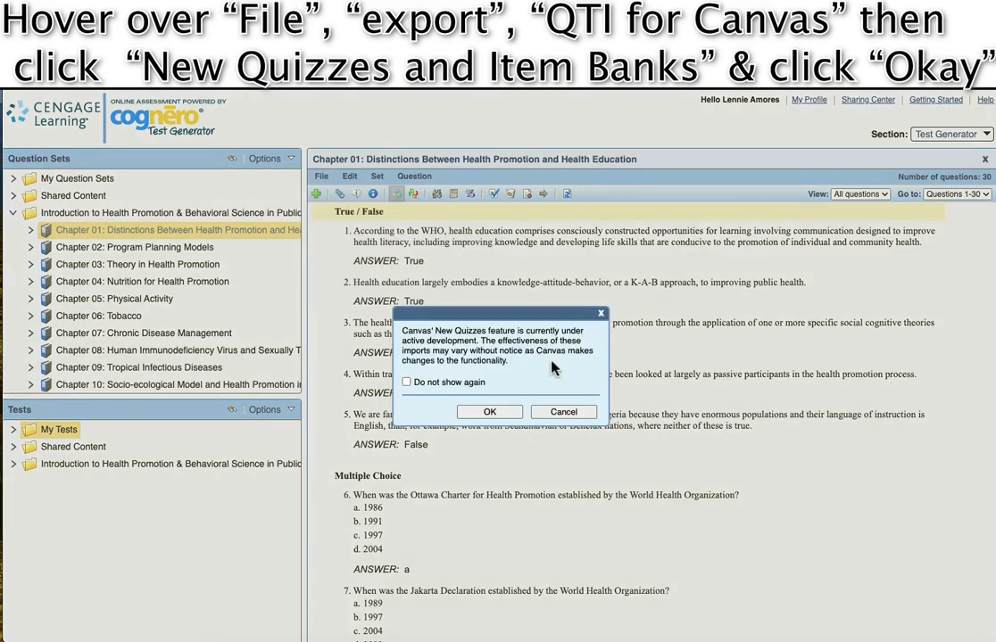
click(490, 413)
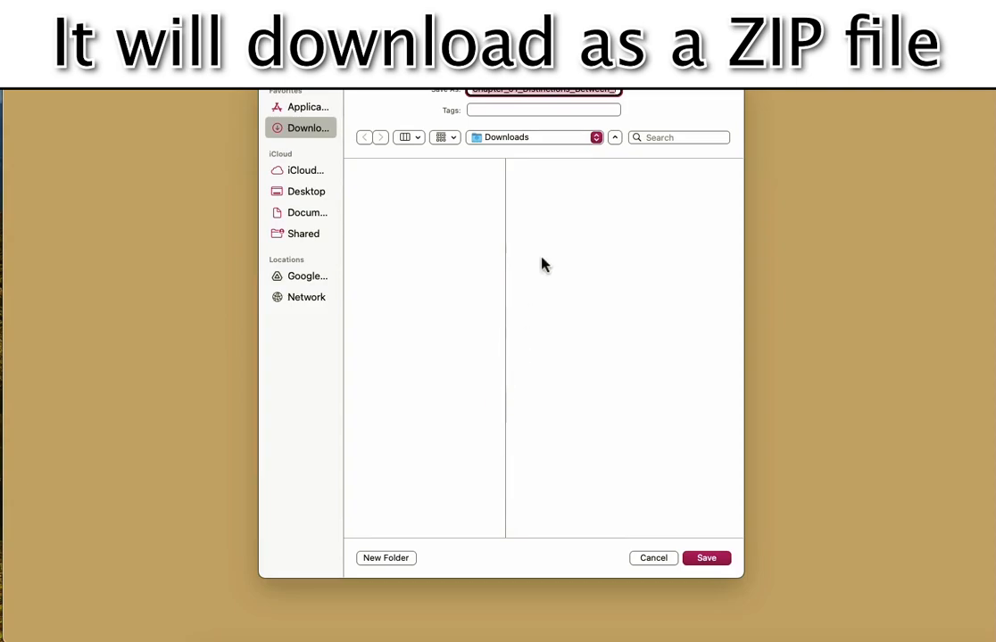
click(705, 557)
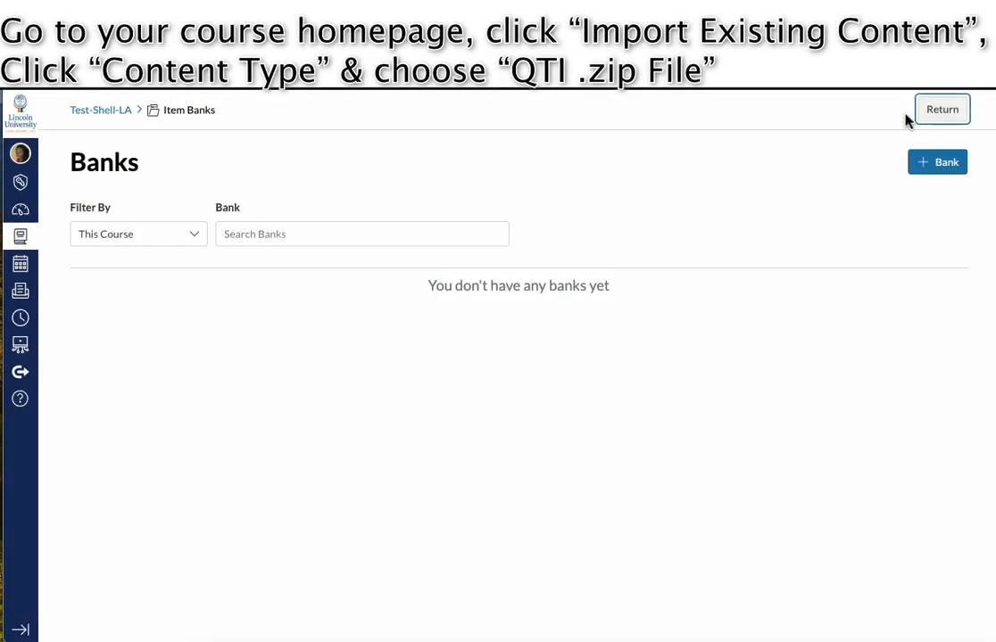
click(923, 108)
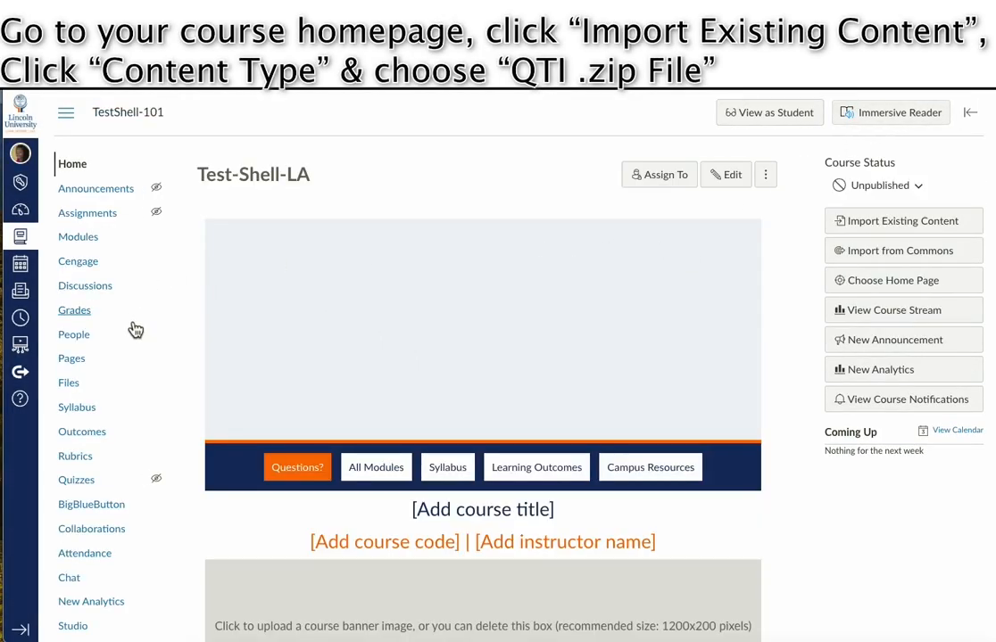
Start a QTI .zip file import in Canvas using the downloaded Chapter 01 ZIP as source.
scroll(126, 268, down, 3)
scroll(134, 295, up, 3)
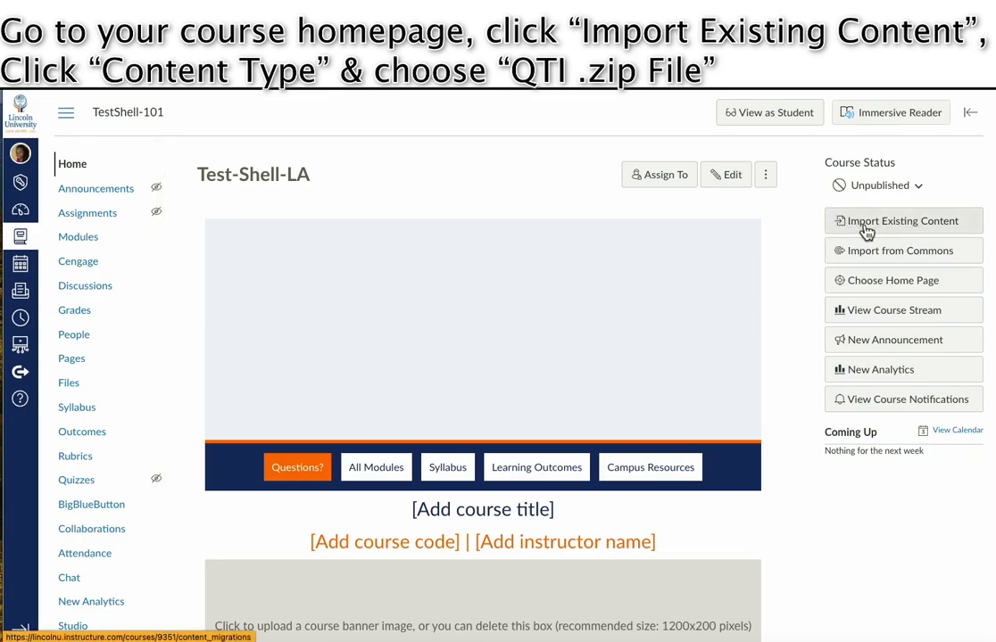
click(910, 229)
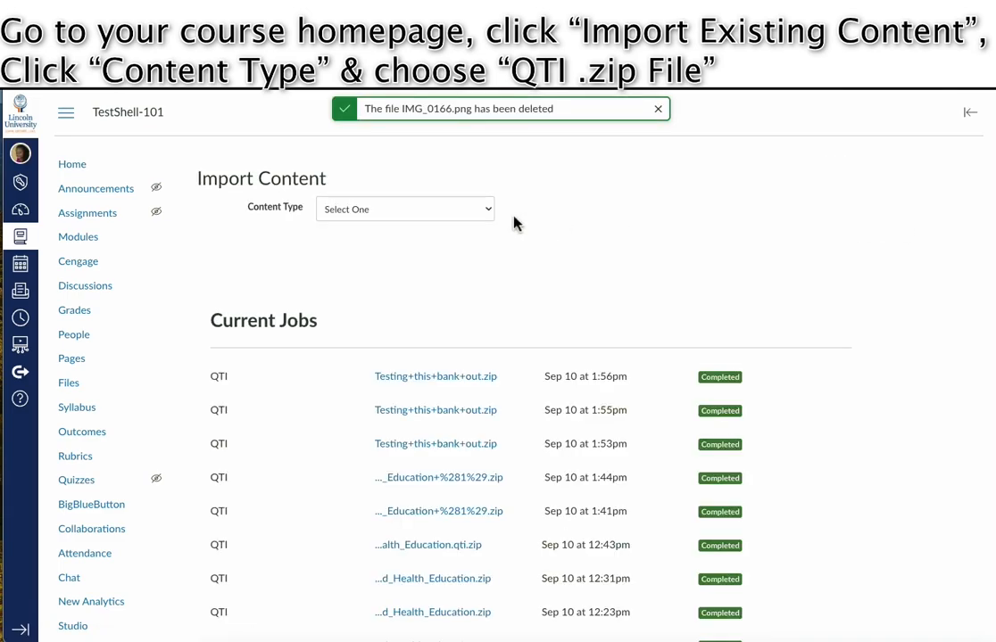
click(469, 214)
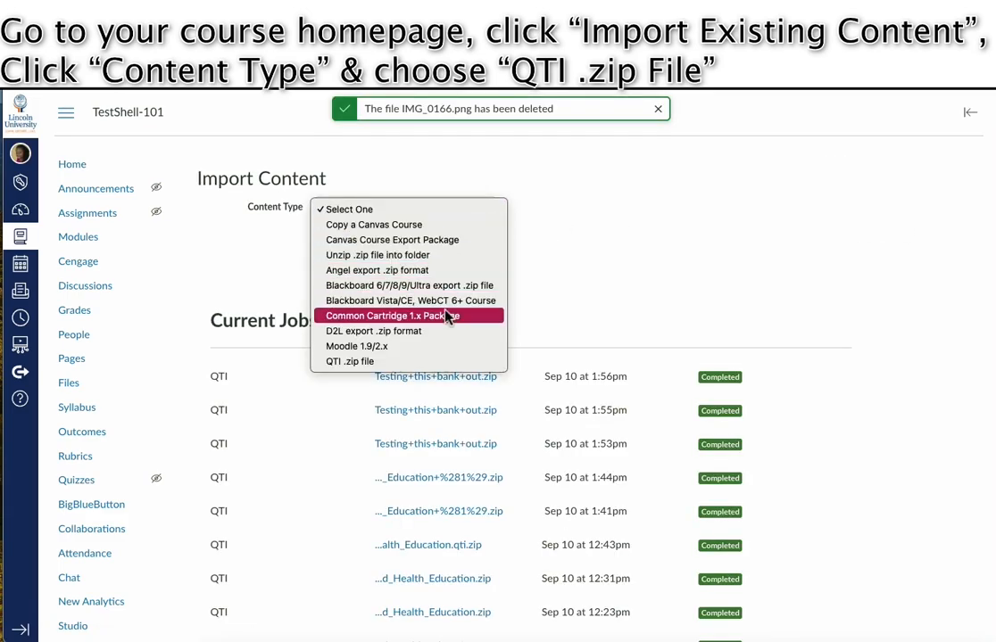
click(437, 364)
click(360, 316)
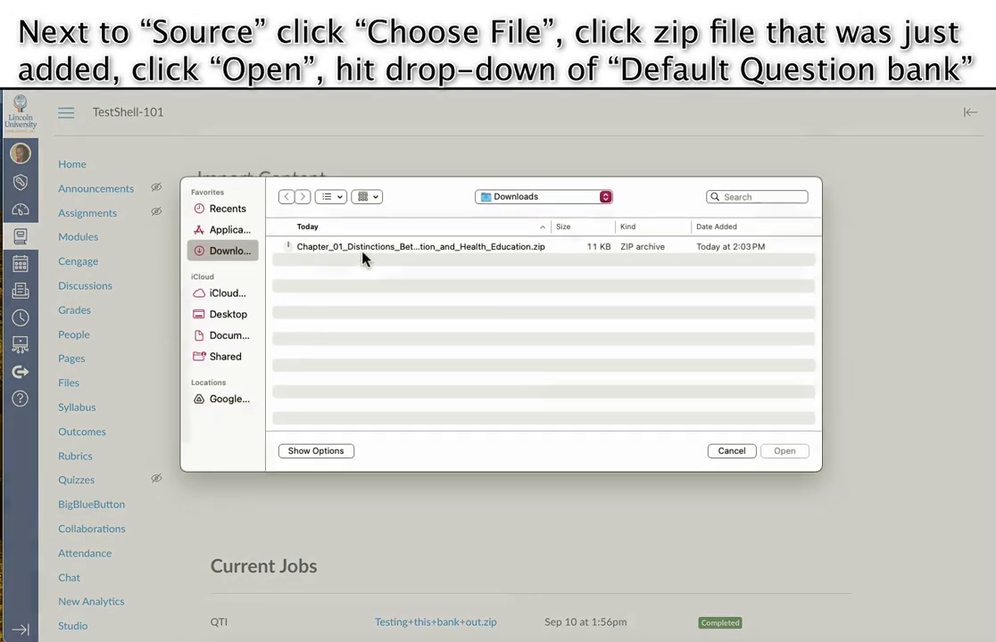
click(425, 253)
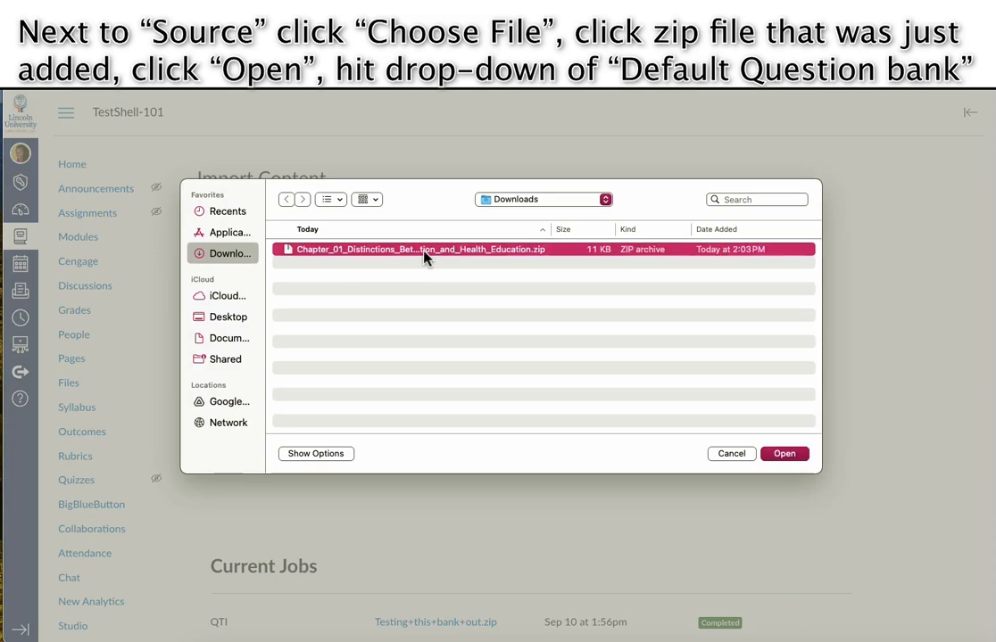
click(784, 455)
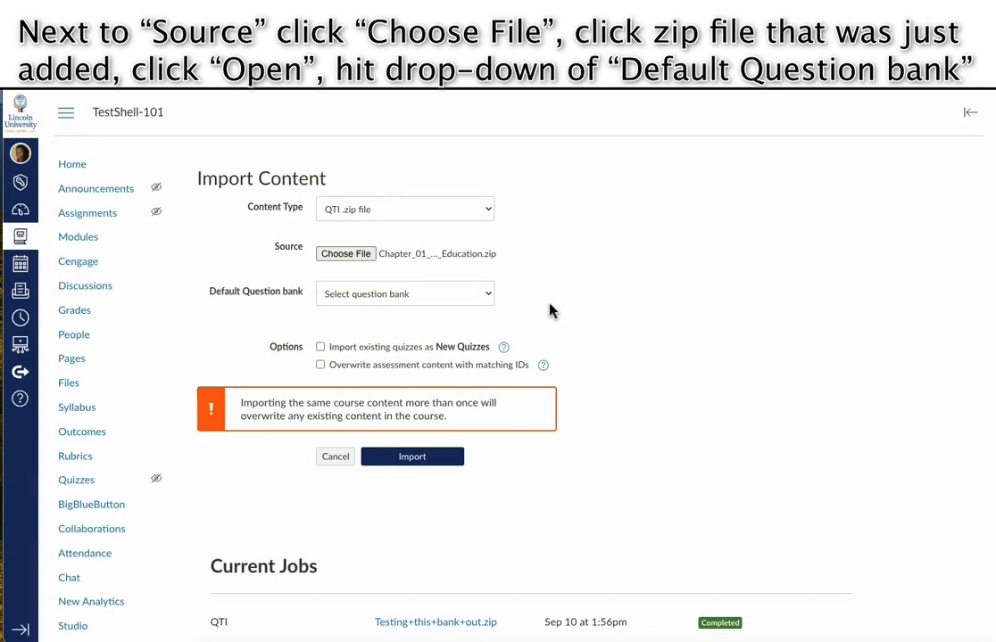
Set the first Chapter 01 question bank as the default bank and run the import.
click(485, 295)
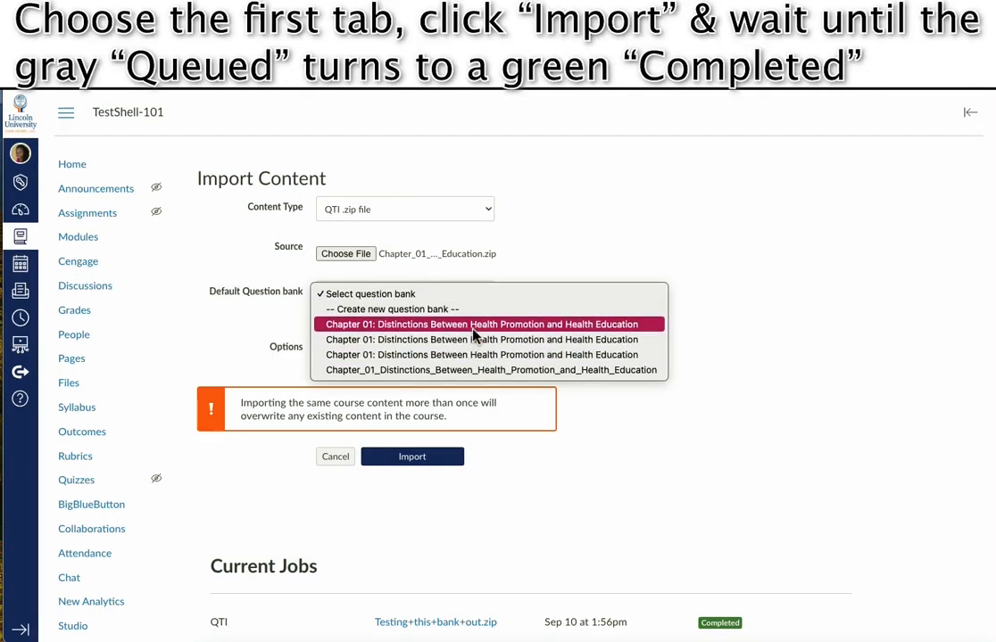
click(474, 329)
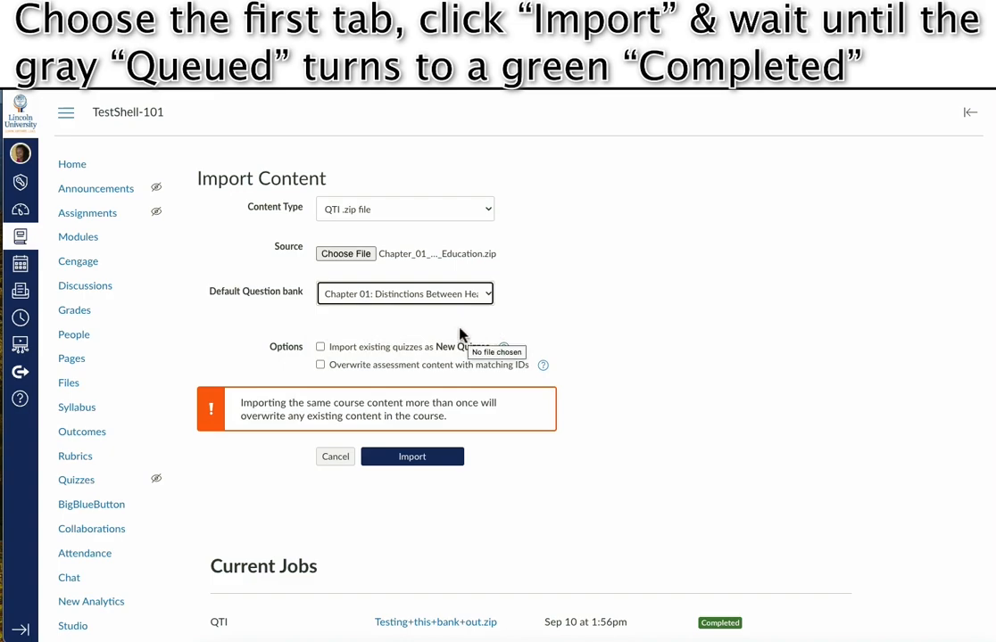
click(394, 326)
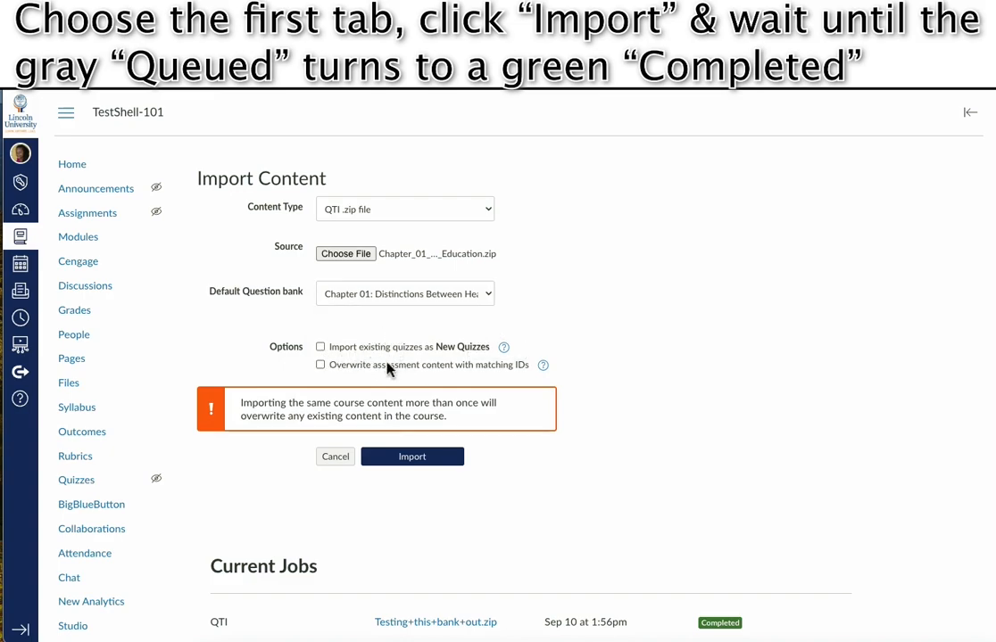
click(410, 466)
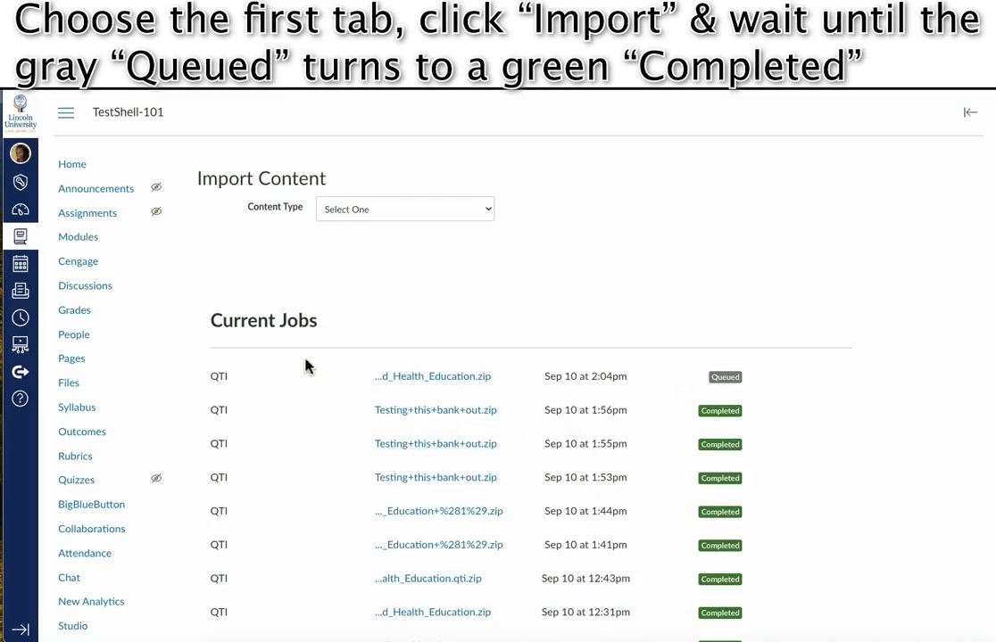
drag(762, 381, 513, 375)
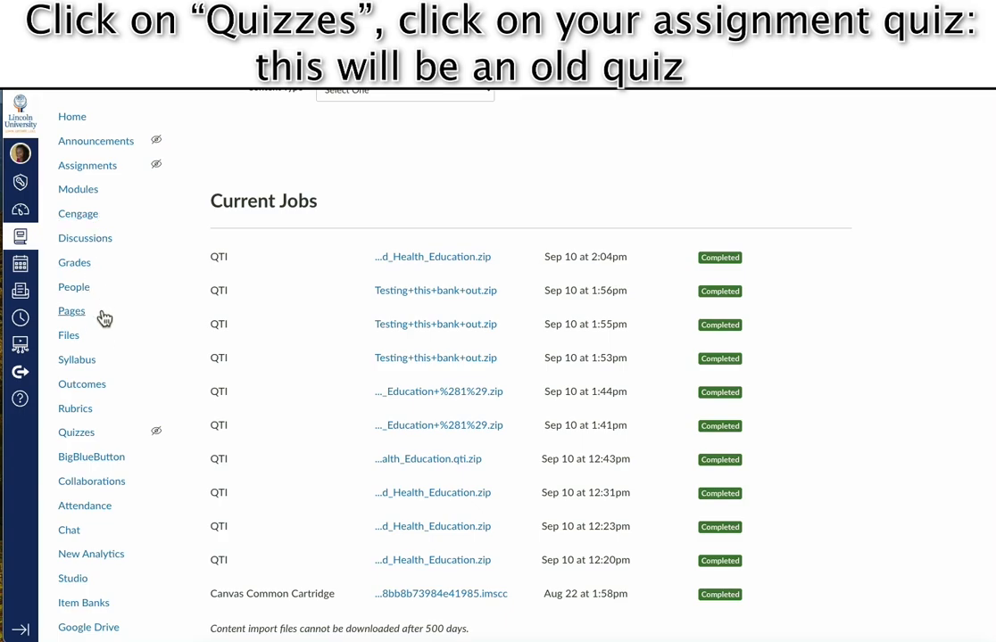
Open the Chapter 01: Distinctions Between Health Promotion and Health Education quiz from Quizzes.
click(85, 436)
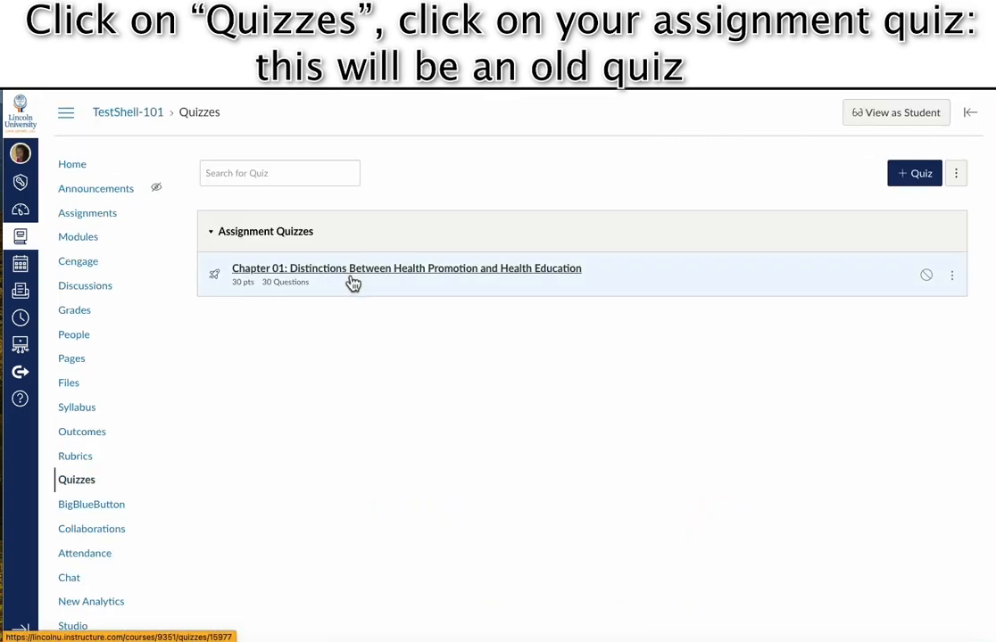
click(353, 268)
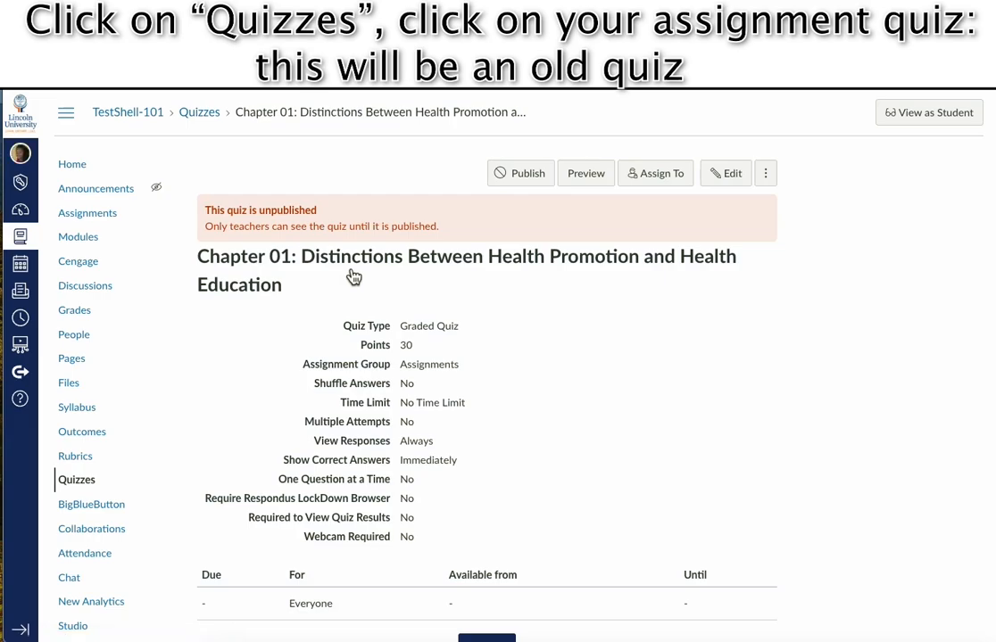
scroll(348, 272, down, 2)
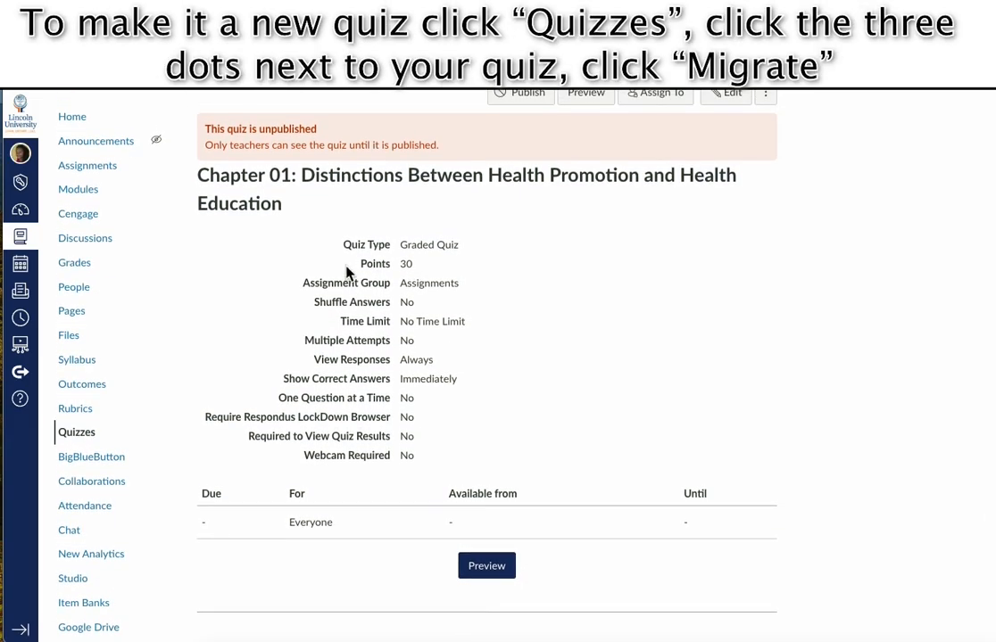
scroll(346, 268, up, 2)
click(769, 178)
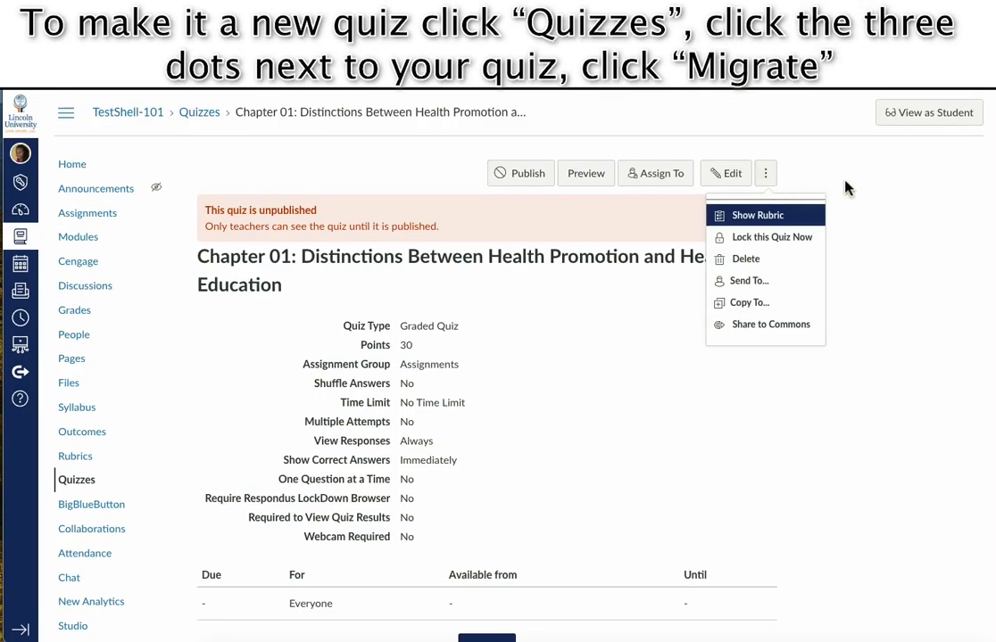
Choose Migrate for the Chapter 01 quiz in the Quizzes list to convert it to New Quizzes.
click(845, 182)
click(93, 487)
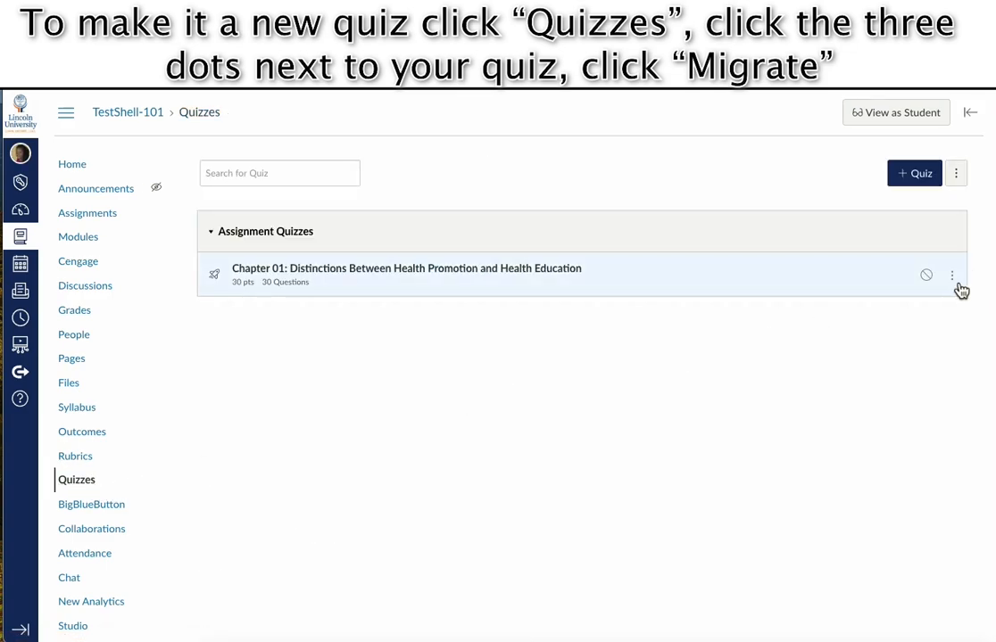
click(951, 275)
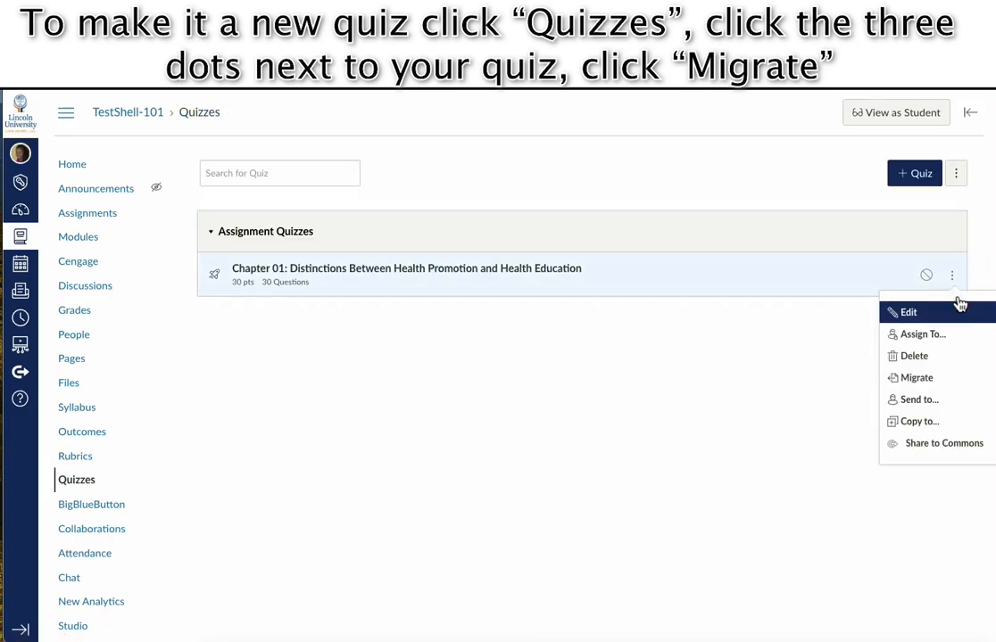
click(941, 379)
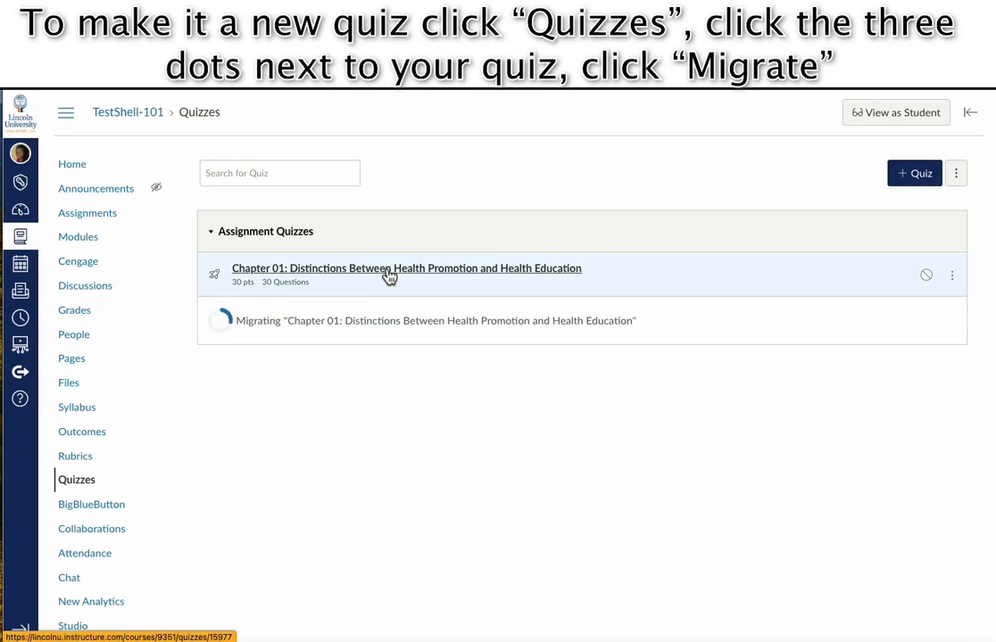
Preview the classic Chapter 01 quiz and scroll through its 30 questions.
click(389, 276)
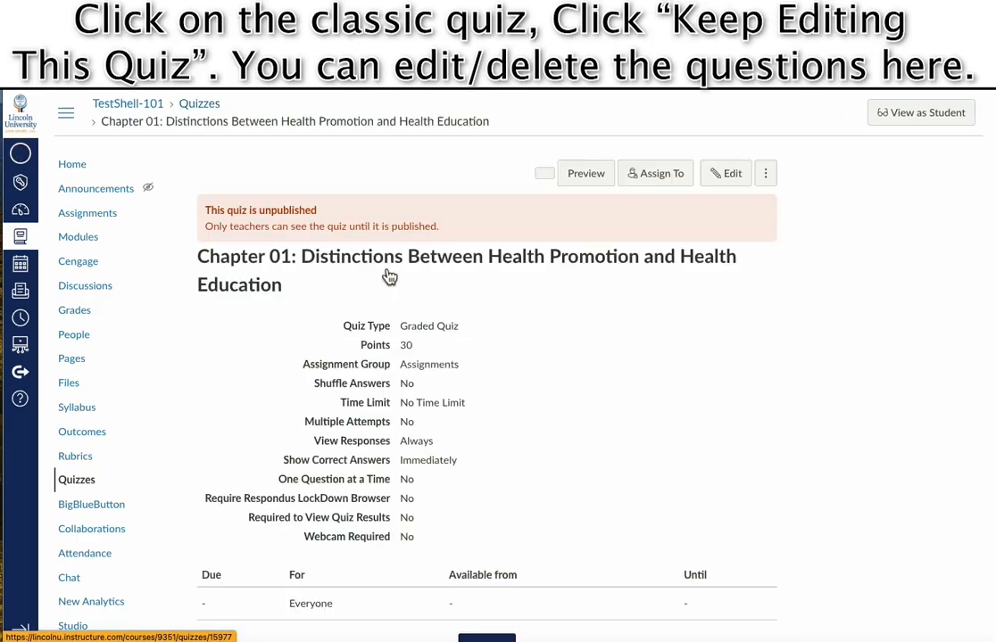
click(586, 174)
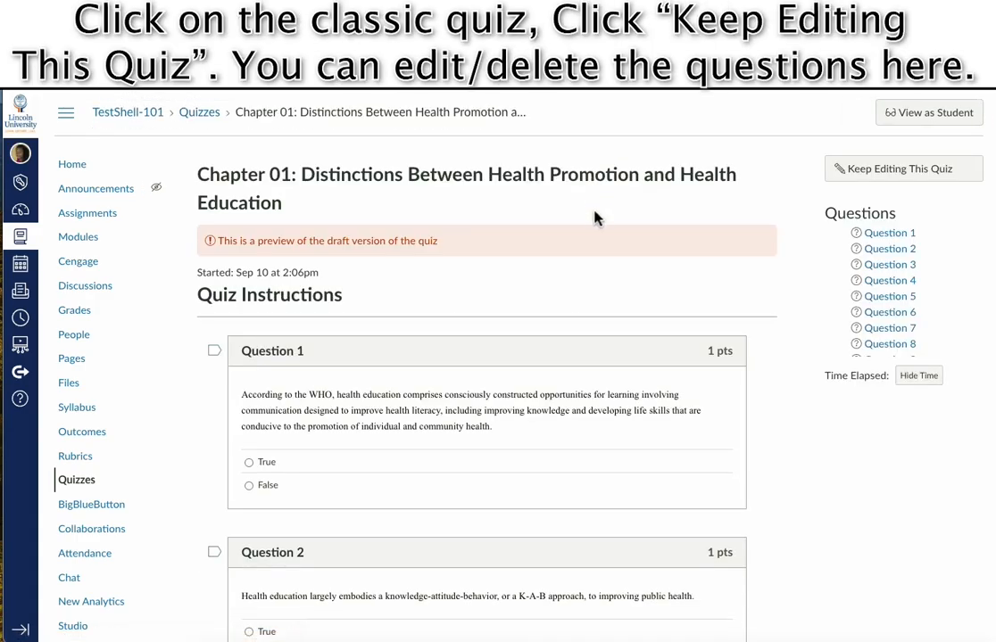
scroll(566, 264, down, 3)
scroll(566, 264, down, 20)
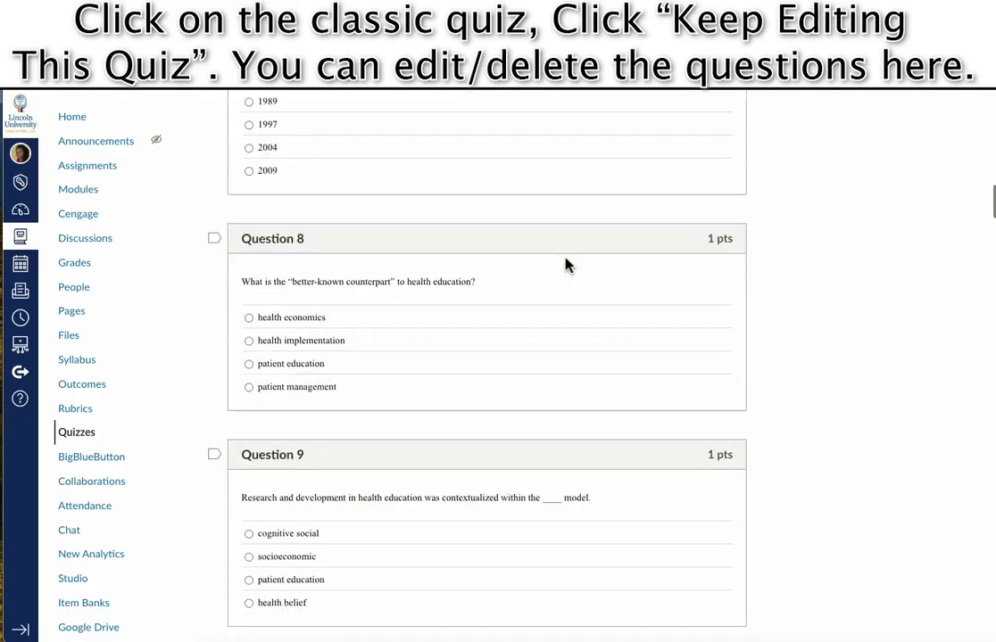
scroll(566, 260, down, 20)
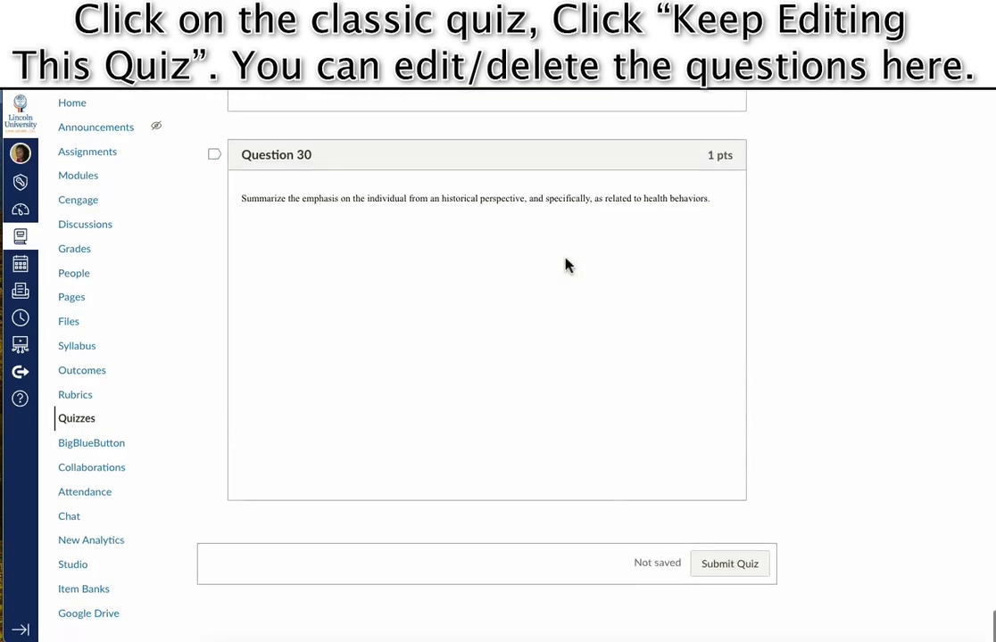
scroll(566, 260, up, 20)
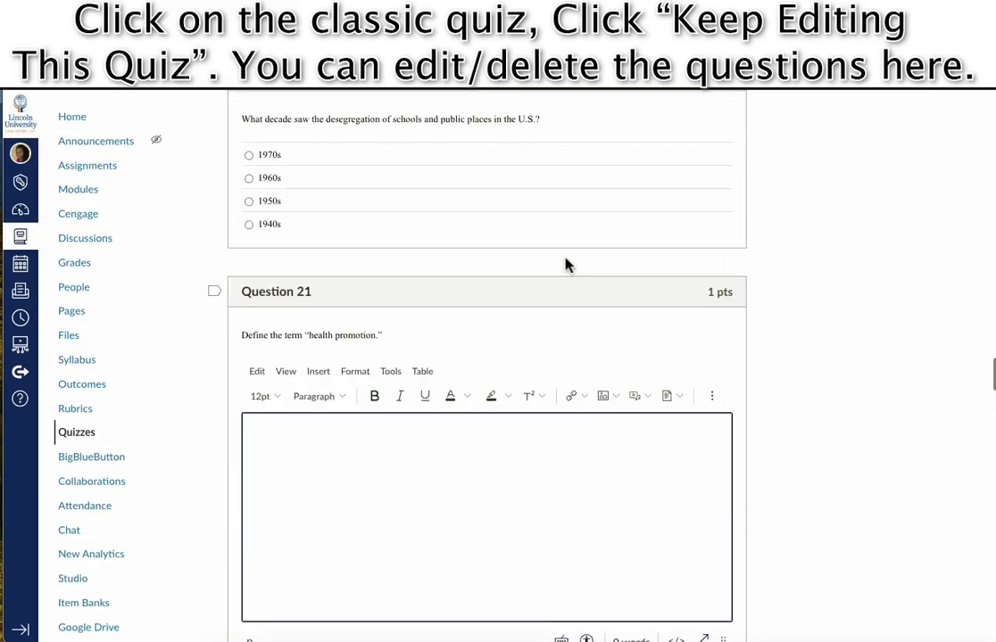
scroll(529, 298, up, 15)
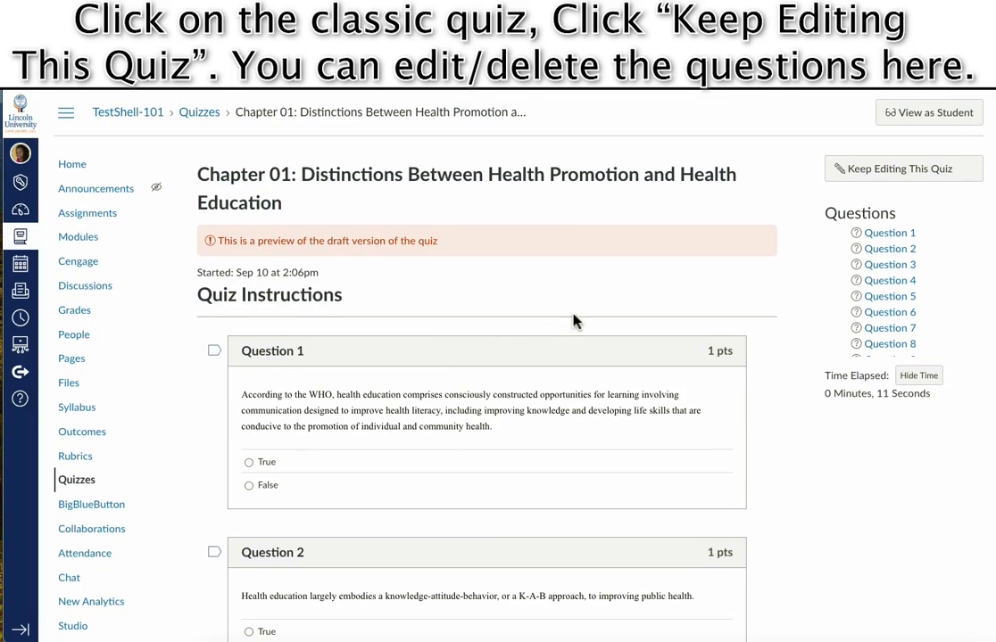
scroll(574, 316, down, 1)
scroll(574, 316, up, 1)
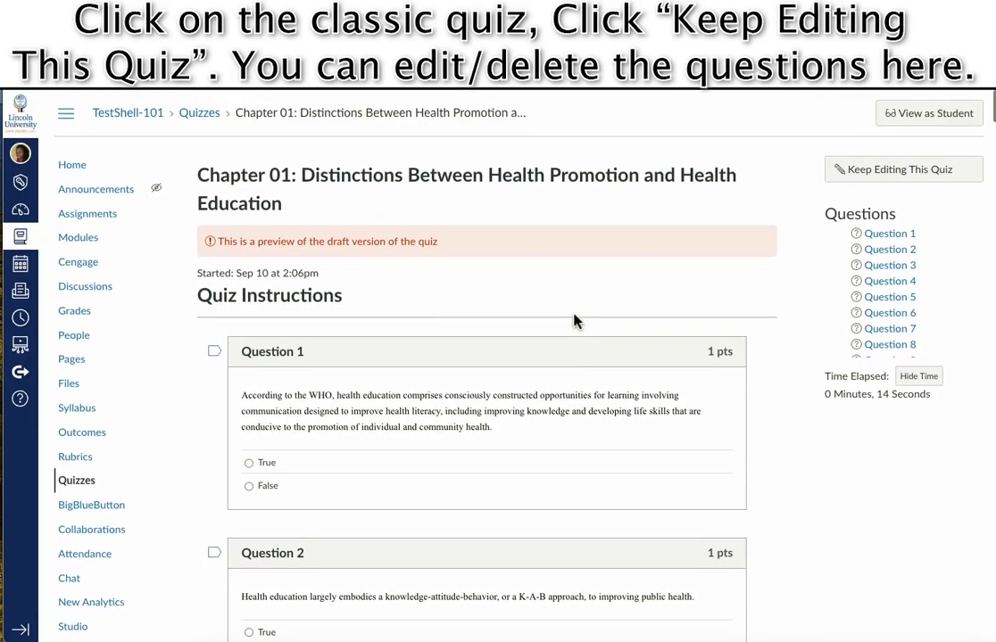
Check the classic quiz's question list in edit mode, then switch to its Details settings.
click(879, 181)
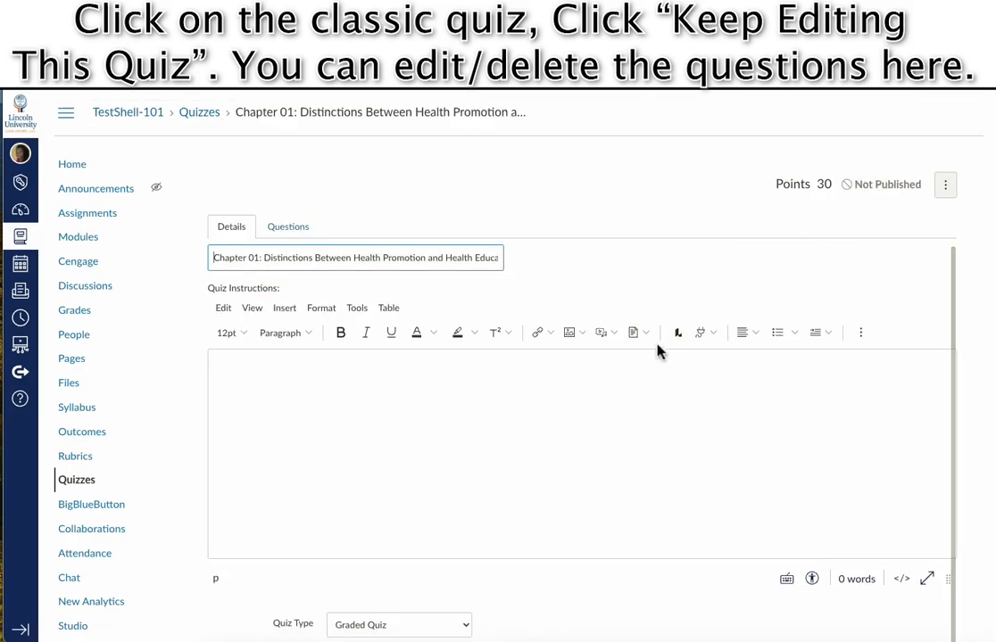
click(301, 227)
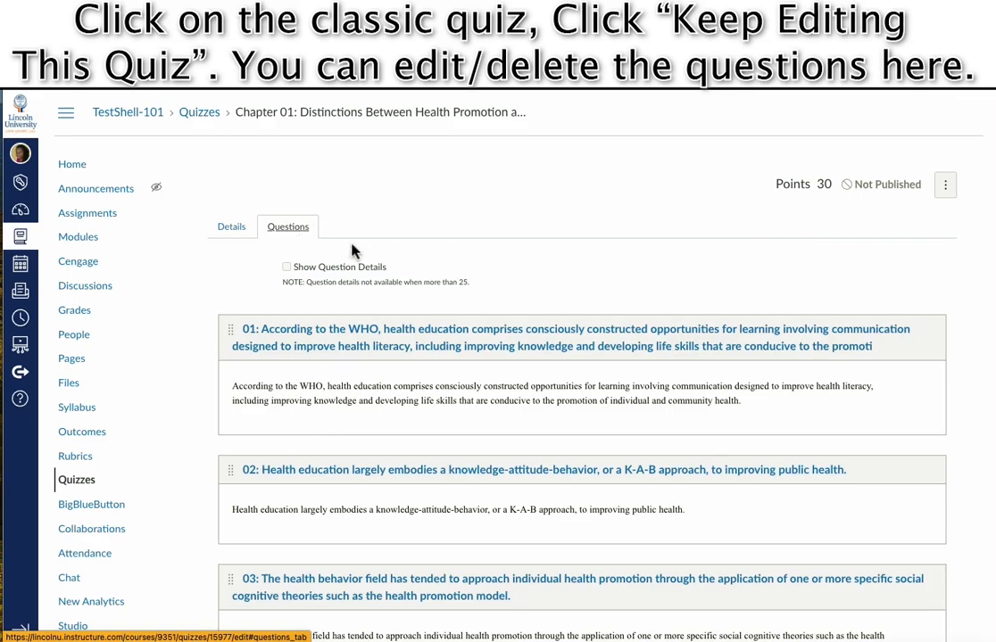
scroll(354, 250, down, 5)
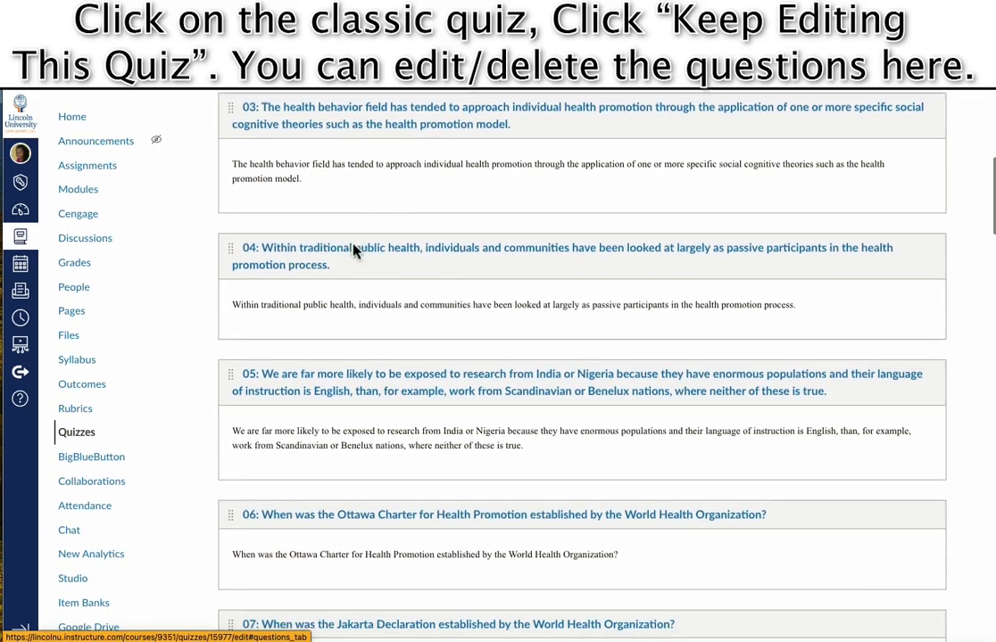
scroll(354, 250, down, 20)
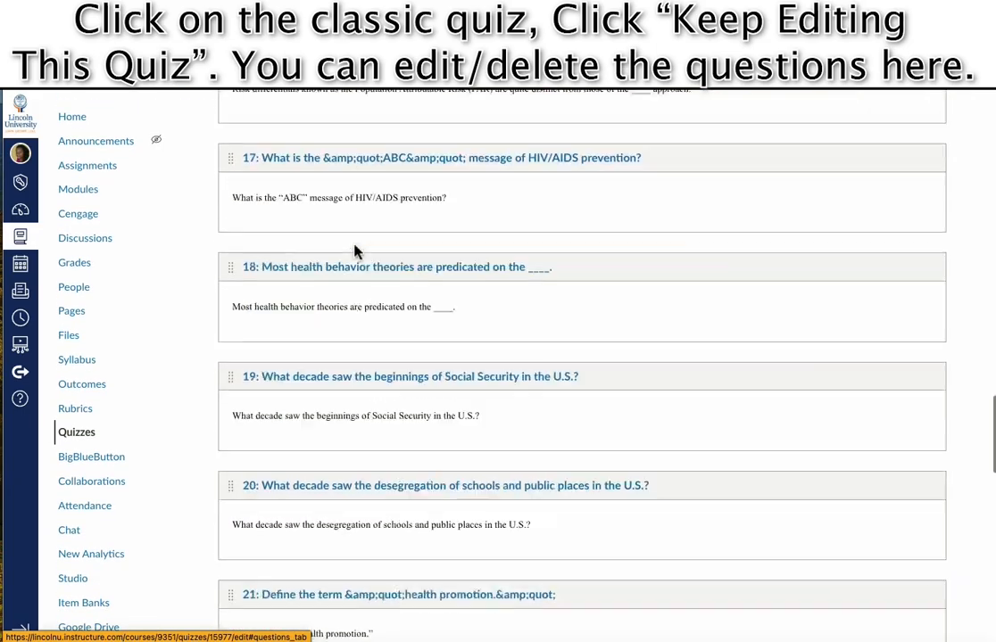
scroll(355, 251, up, 20)
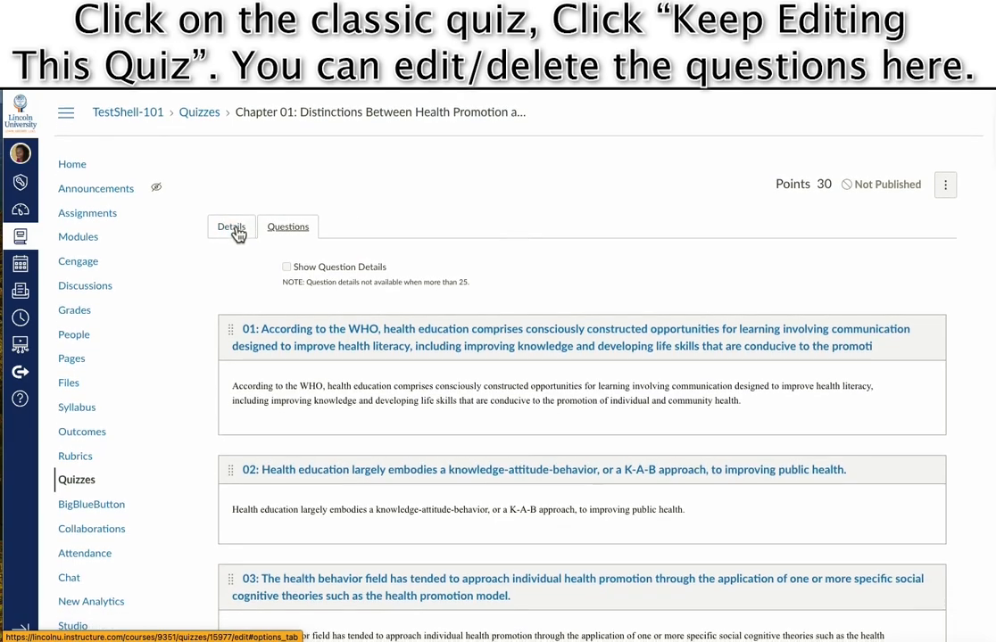
click(234, 231)
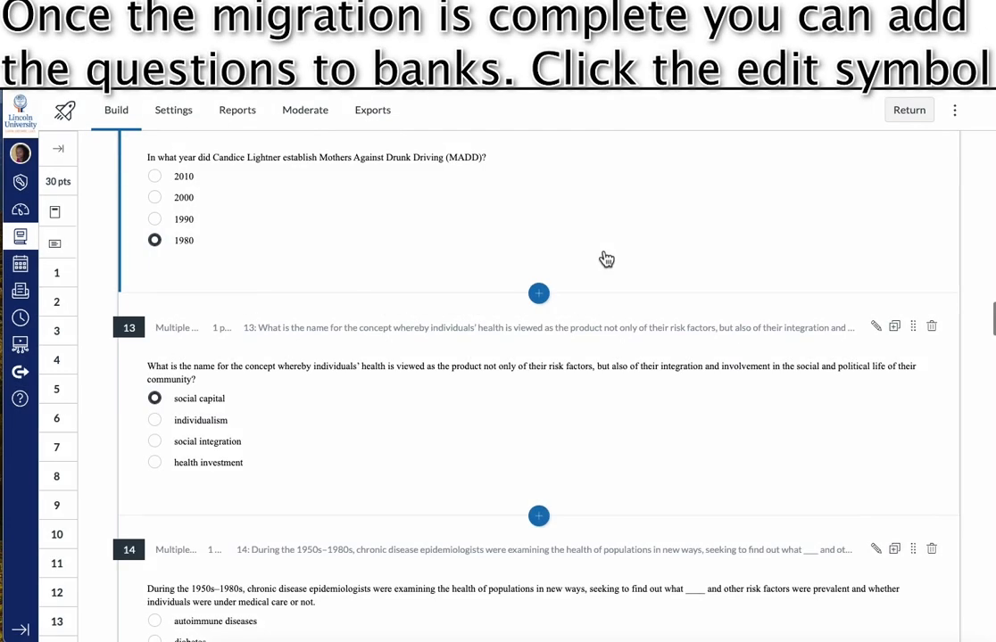
Edit question 01 and, under Item Banking, add it to new bank 'Chapter 1 Health Promotion'.
scroll(603, 262, up, 15)
scroll(603, 266, up, 15)
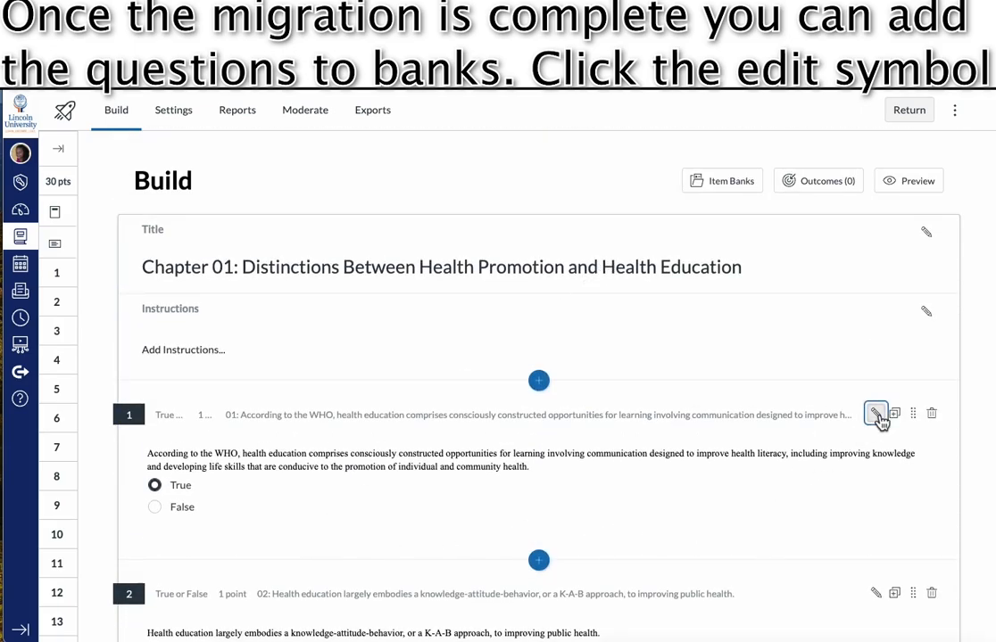
click(877, 414)
scroll(630, 416, down, 5)
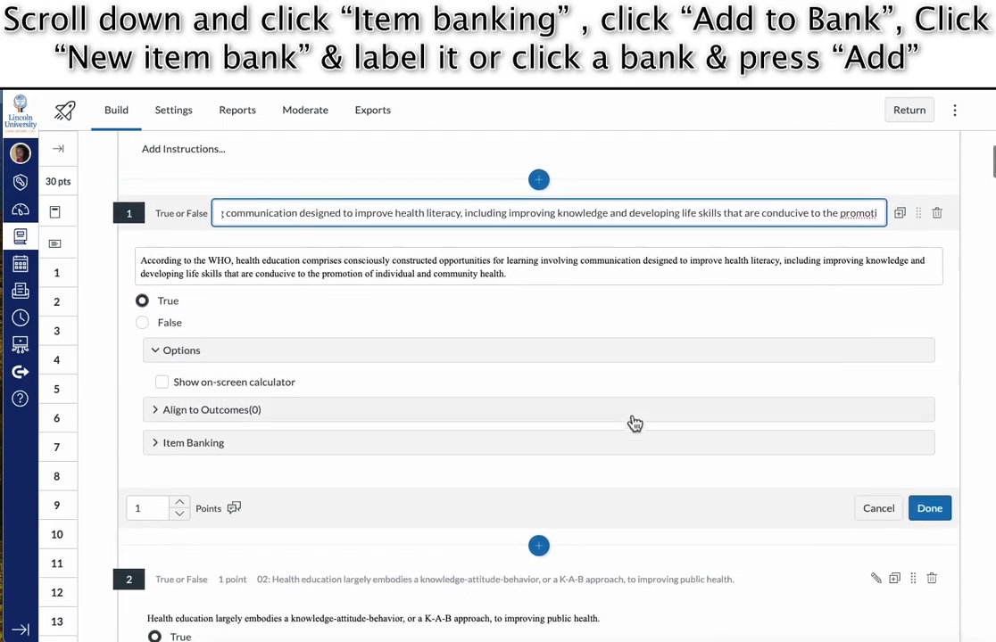
click(224, 410)
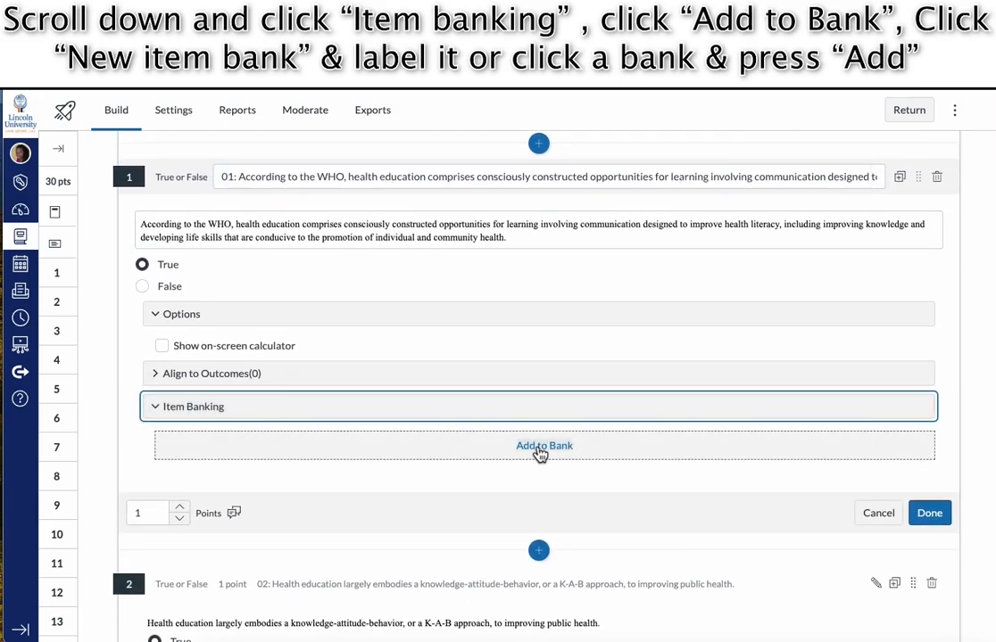
click(541, 451)
click(385, 340)
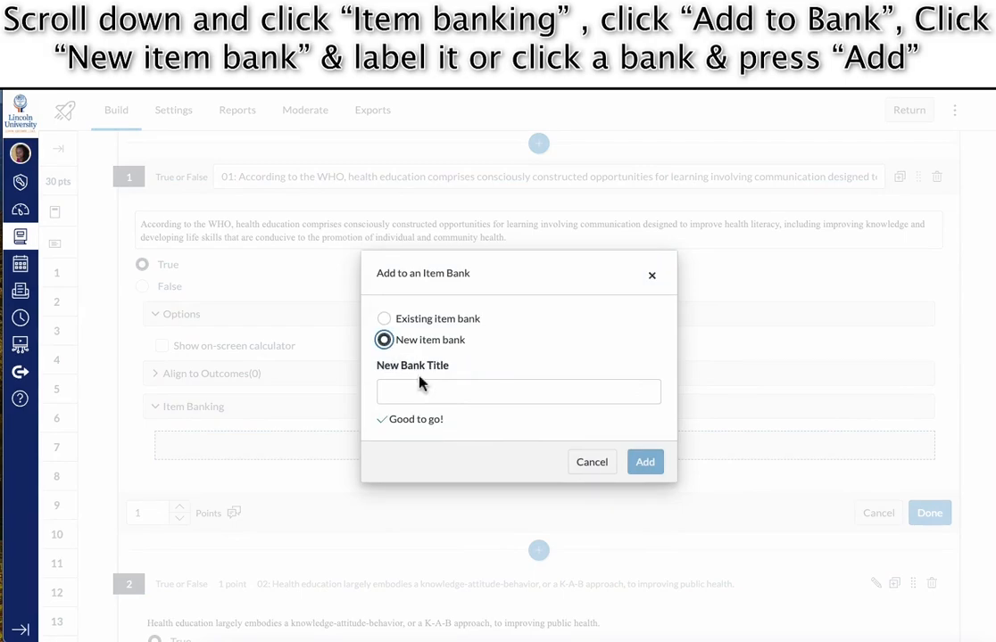
click(428, 395)
text(Chapter 1)
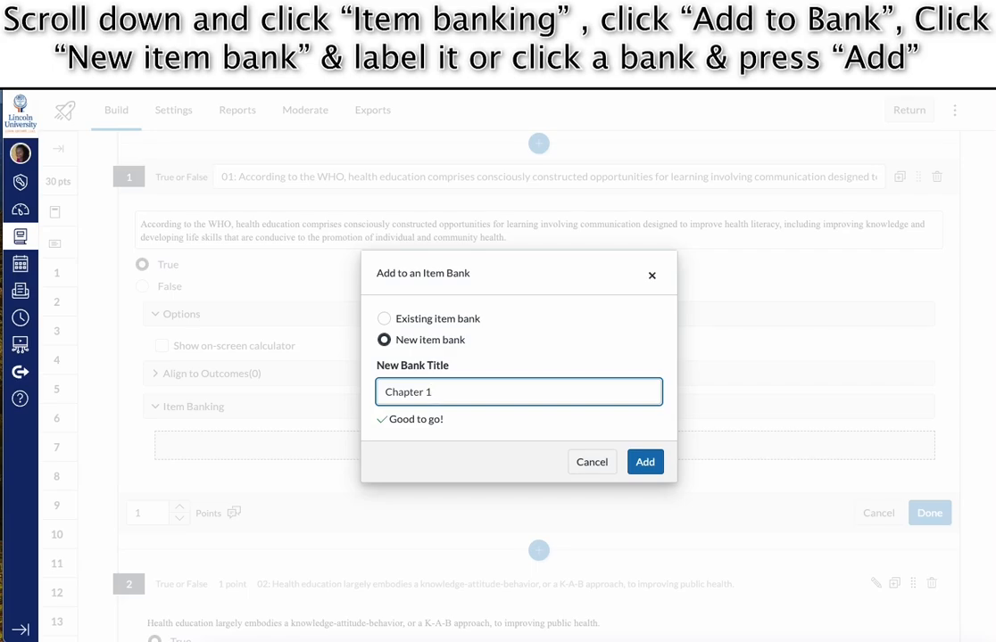
text(Health Promotion)
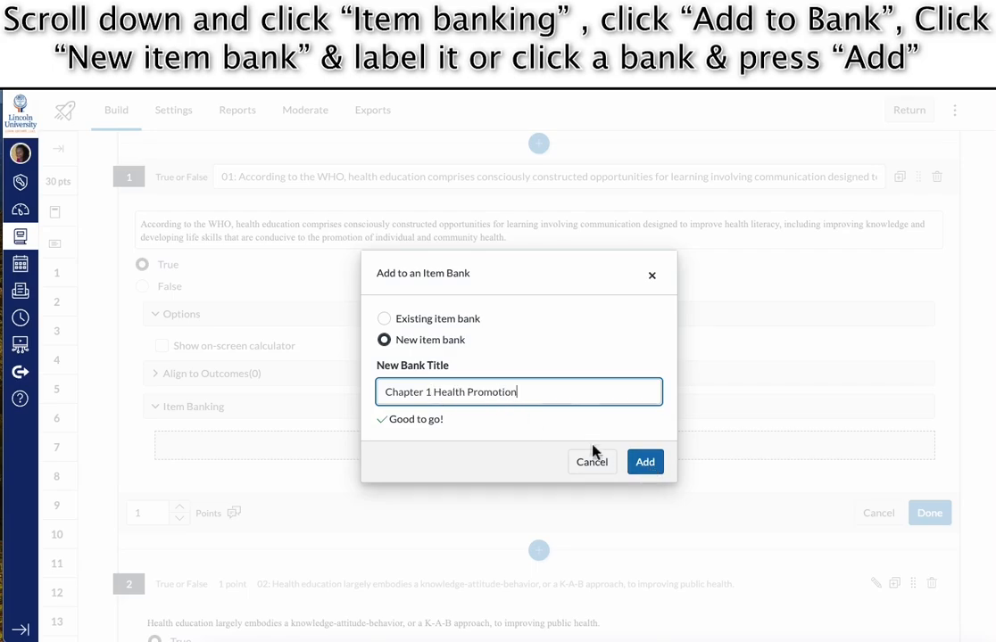
click(645, 467)
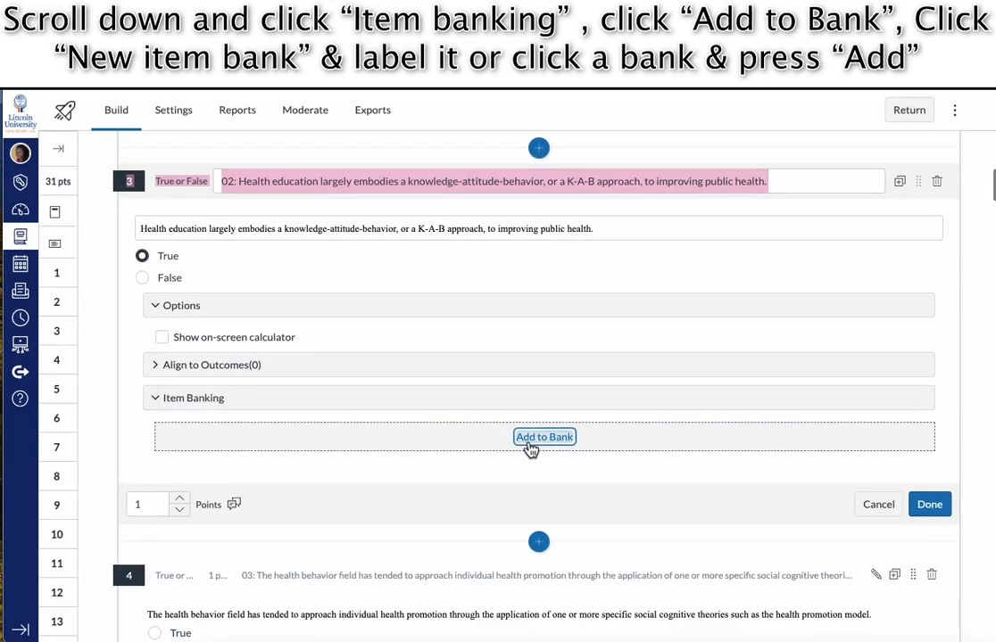
Add question 2 (K-A-B approach) to the Chapter 1 Health Promotion bank.
click(542, 436)
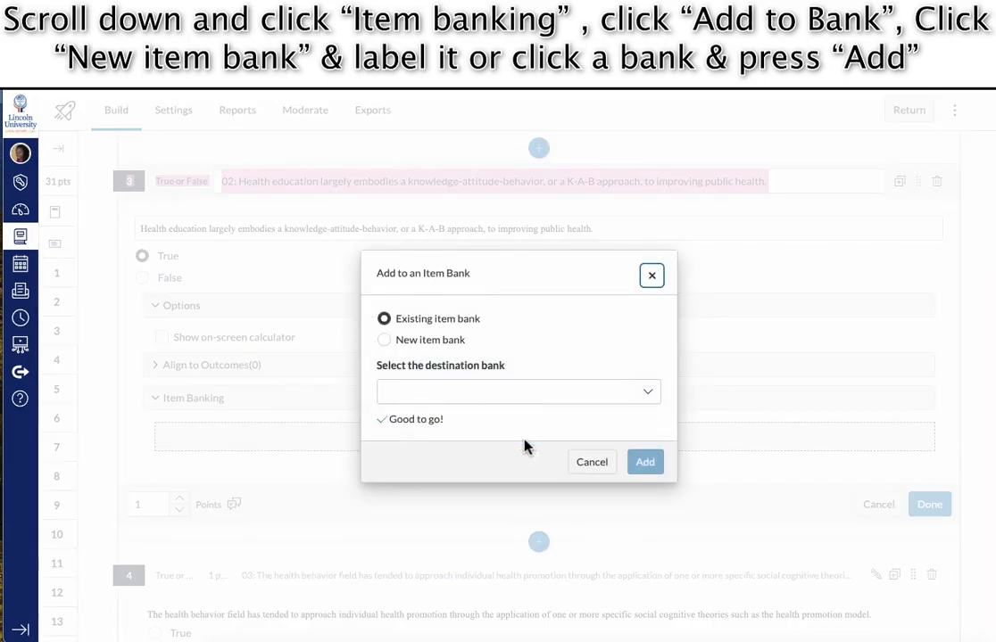
click(596, 393)
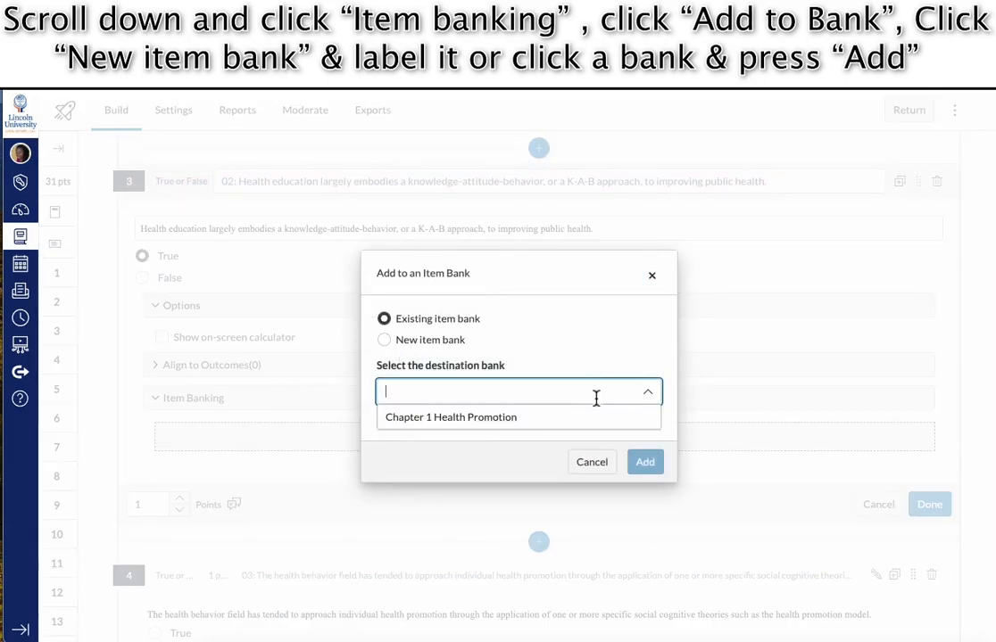
click(512, 418)
click(650, 466)
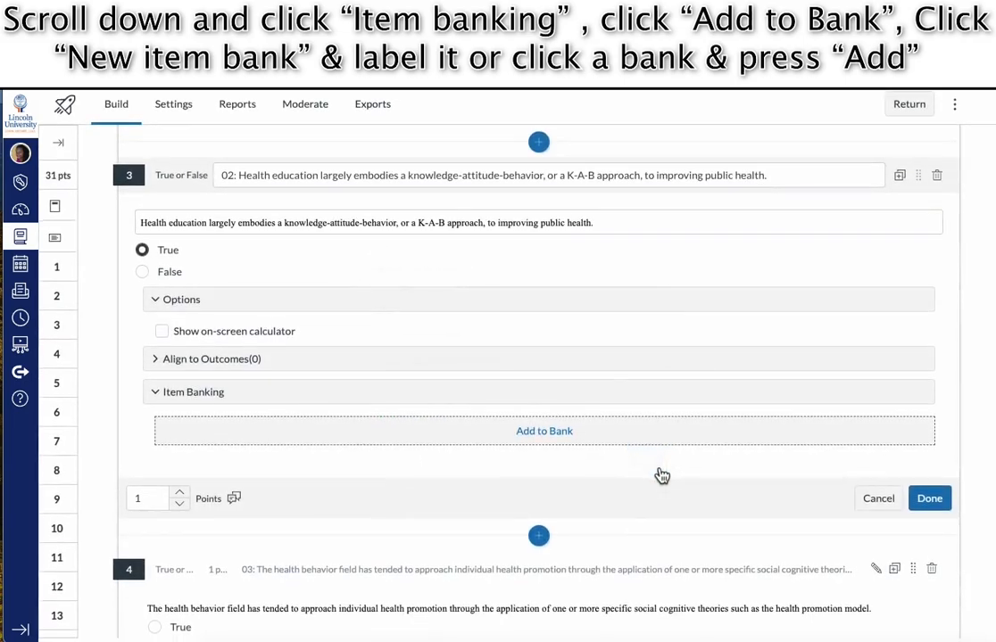
scroll(661, 508, down, 2)
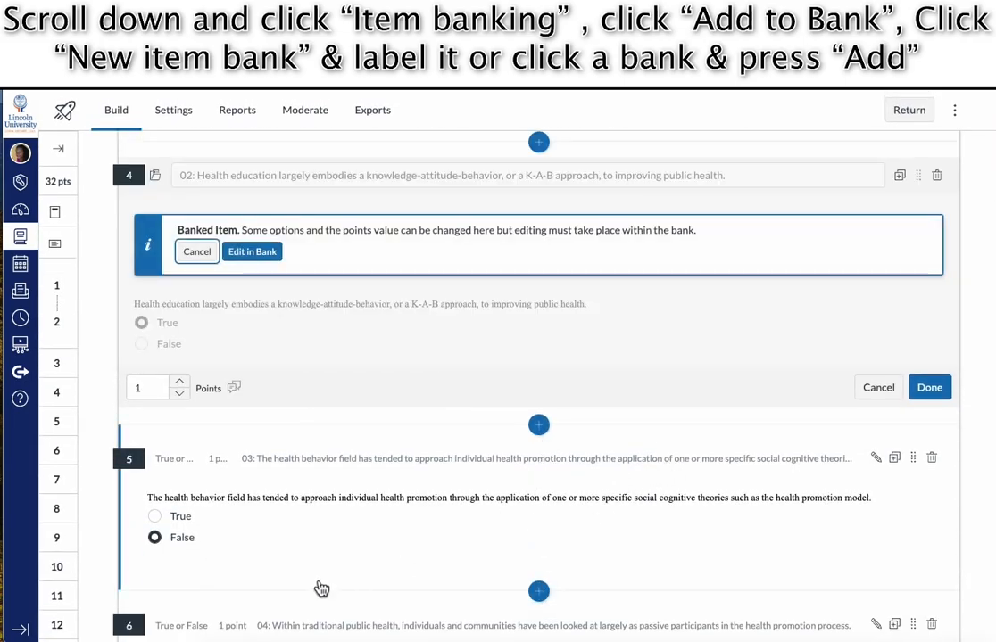
scroll(515, 522, down, 2)
Open the next quiz question for editing and review it.
click(491, 430)
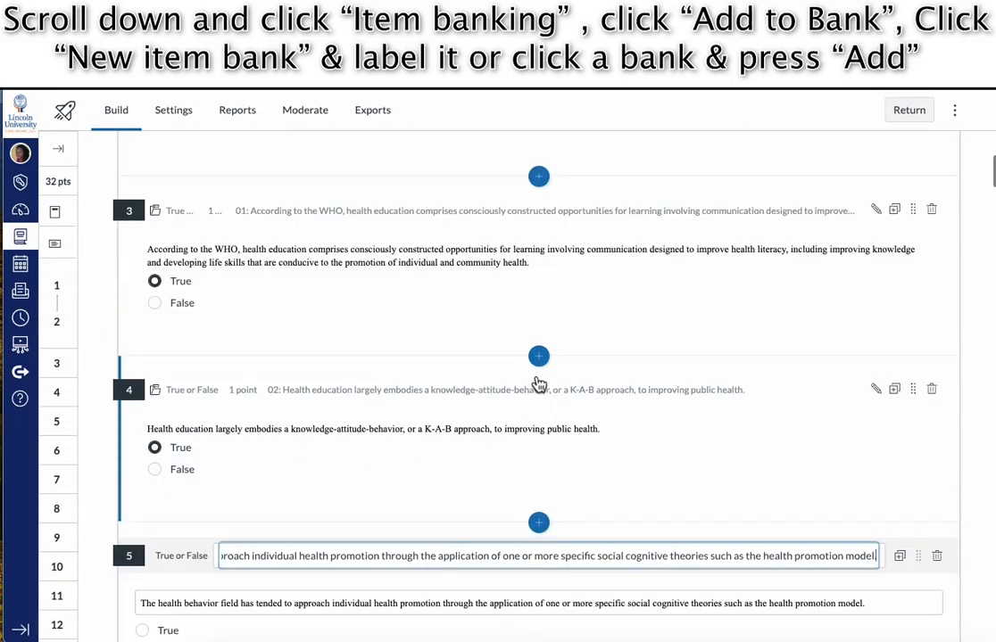
scroll(513, 401, up, 6)
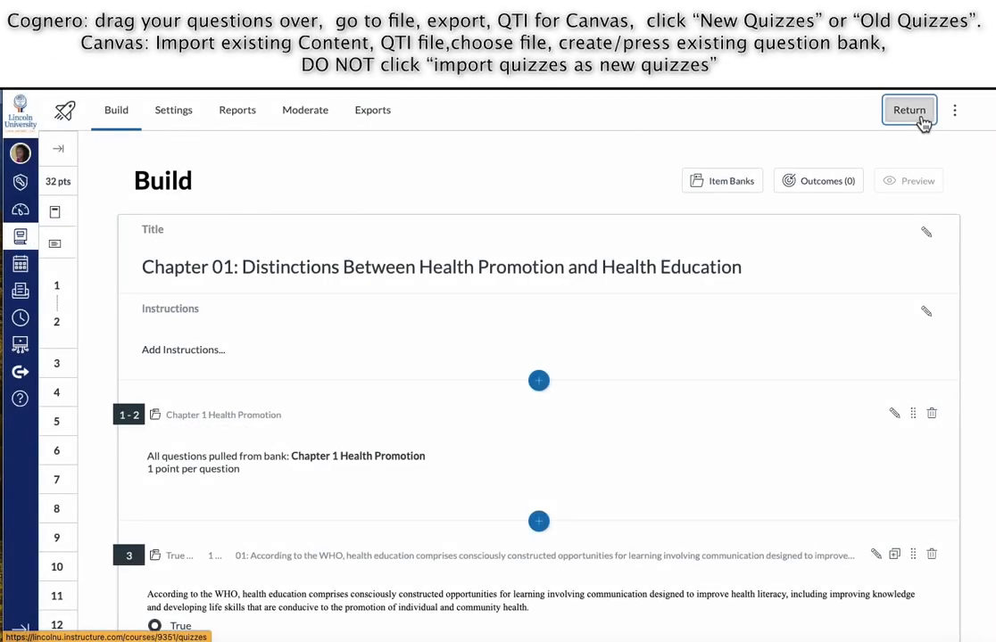
scroll(925, 122, down, 10)
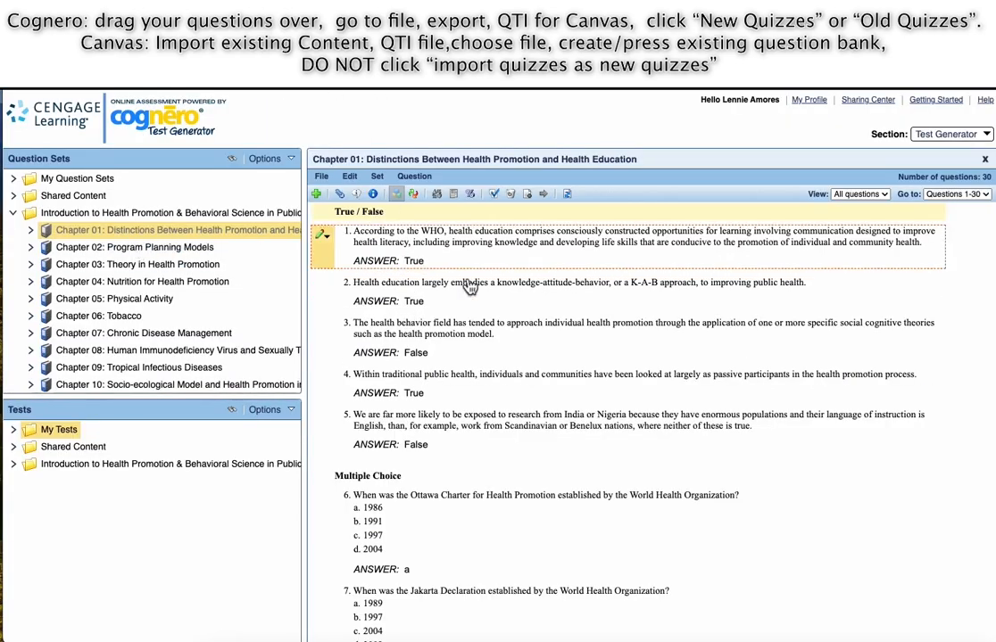
Export Chapter 01 from Cognero as QTI for Canvas, New Quizzes and Item Banks.
click(321, 176)
mouse_move(339, 242)
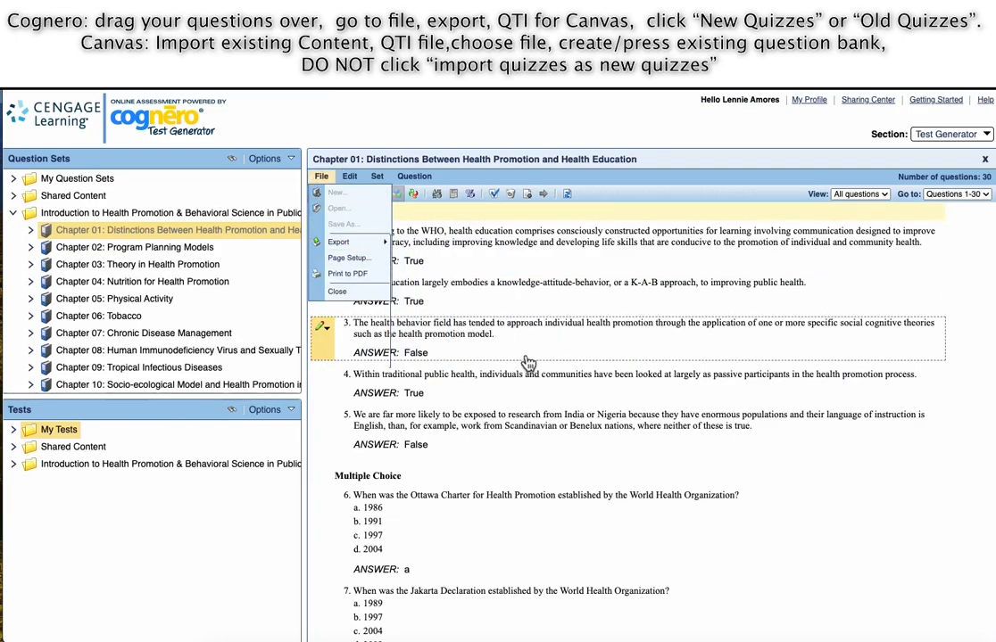
click(321, 177)
mouse_move(339, 242)
mouse_move(438, 343)
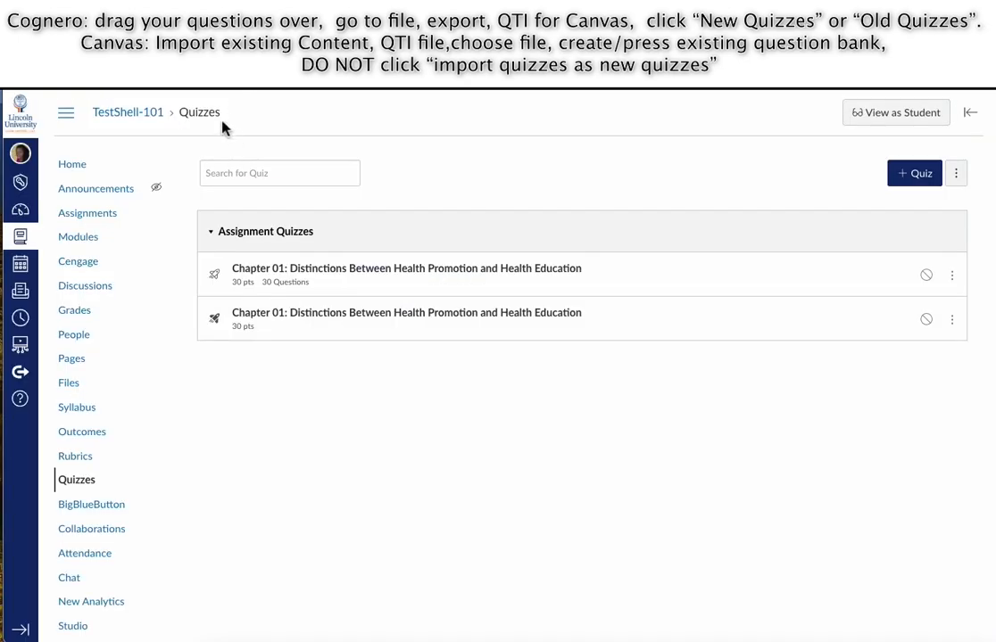
From the course home page, start an Import Existing Content with content type QTI .zip file.
scroll(101, 480, down, 3)
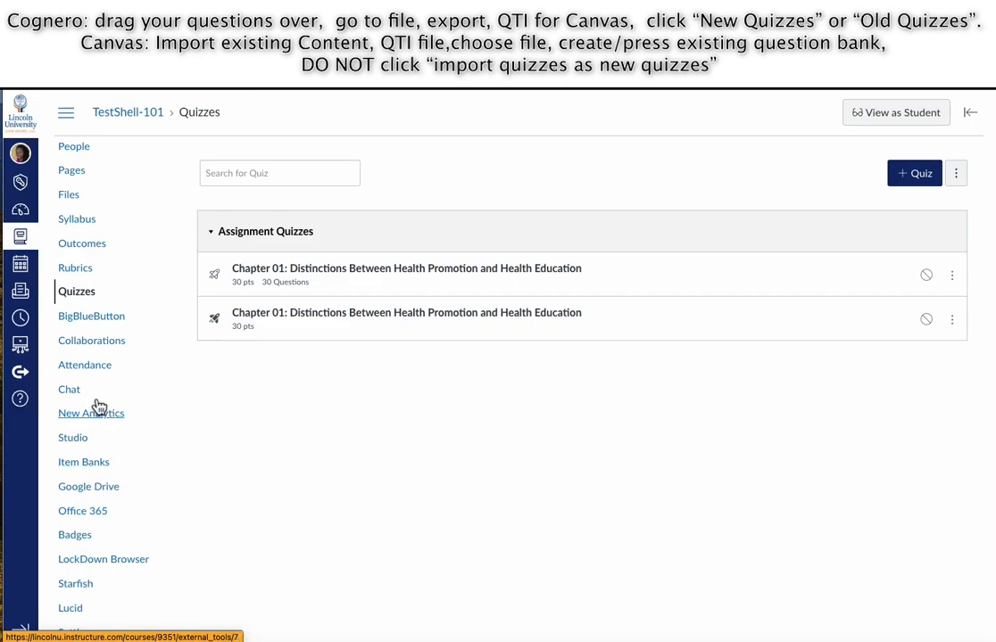
scroll(105, 250, up, 3)
click(76, 168)
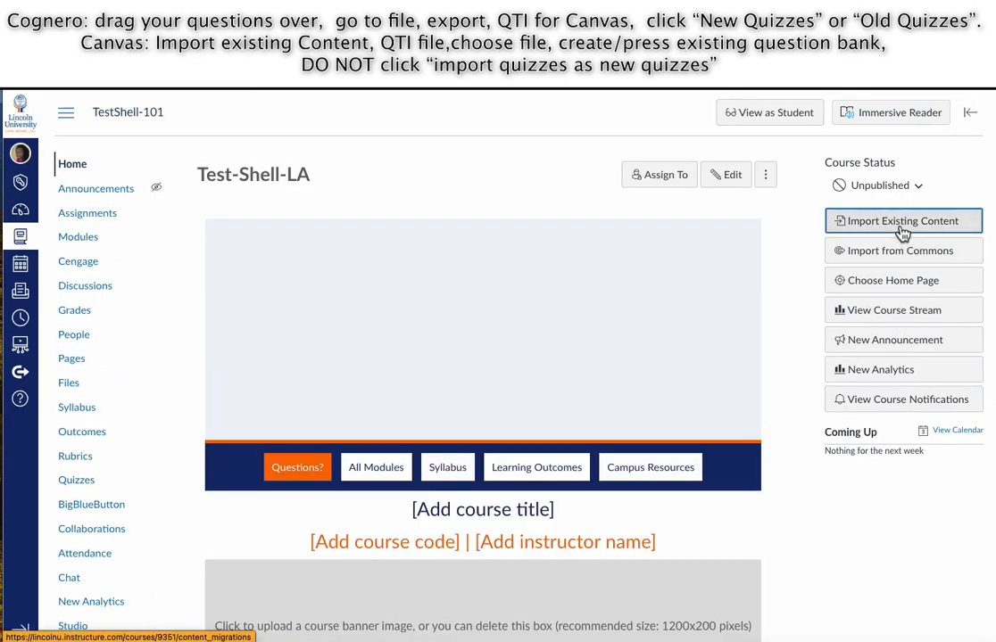
click(902, 223)
click(471, 208)
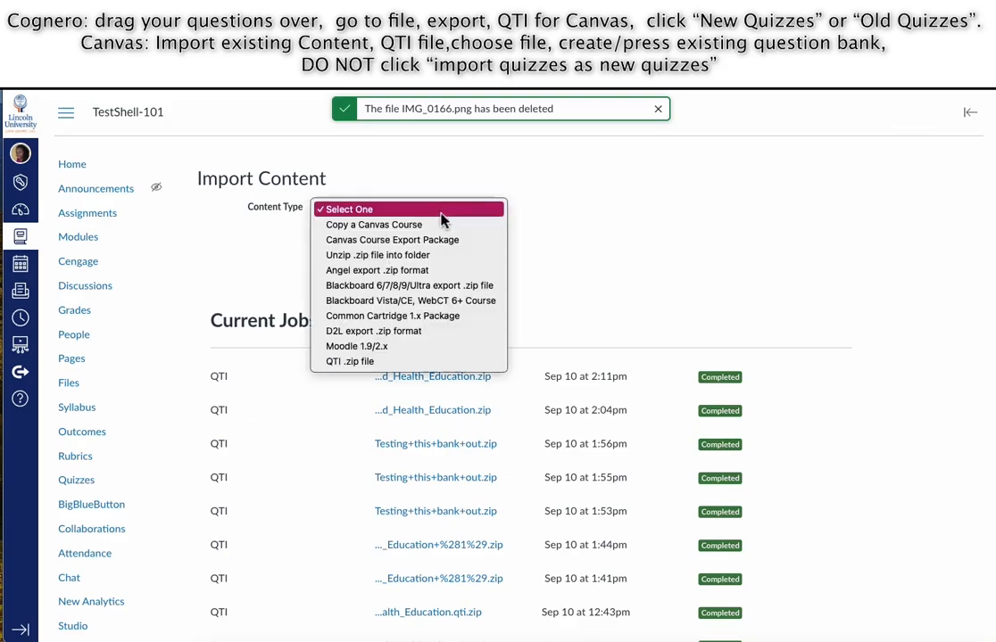
click(355, 422)
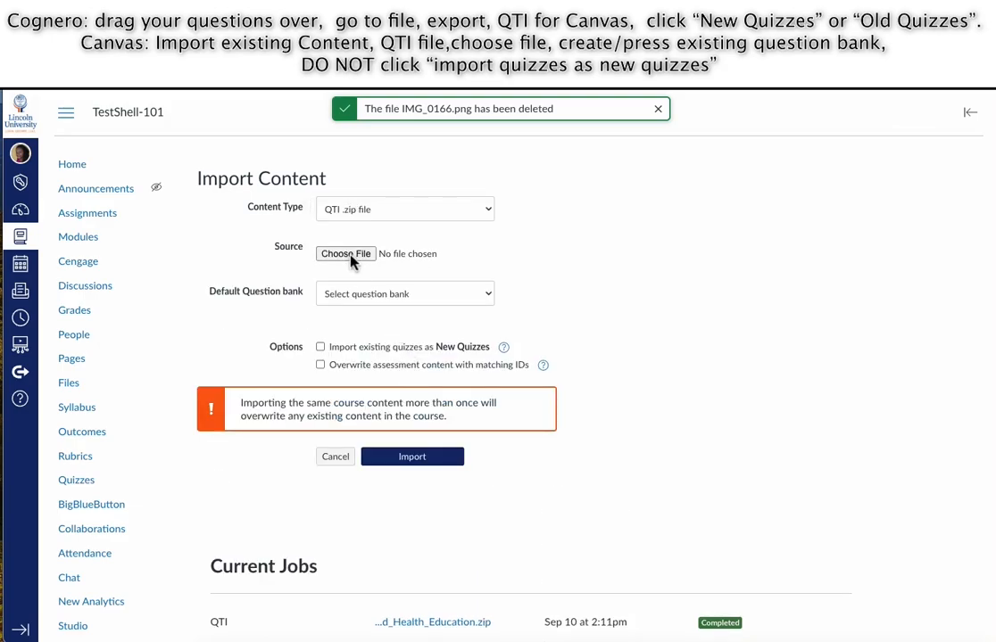
Choose the Chapter 01 zip from Downloads and set Chapter 01 as default question bank.
click(357, 253)
click(469, 251)
click(784, 454)
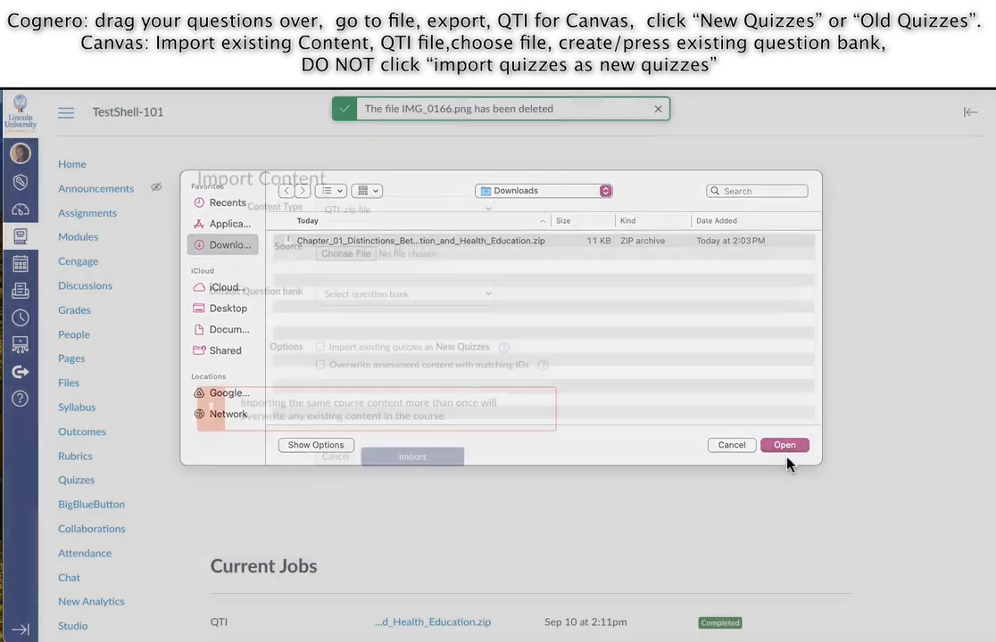
click(473, 300)
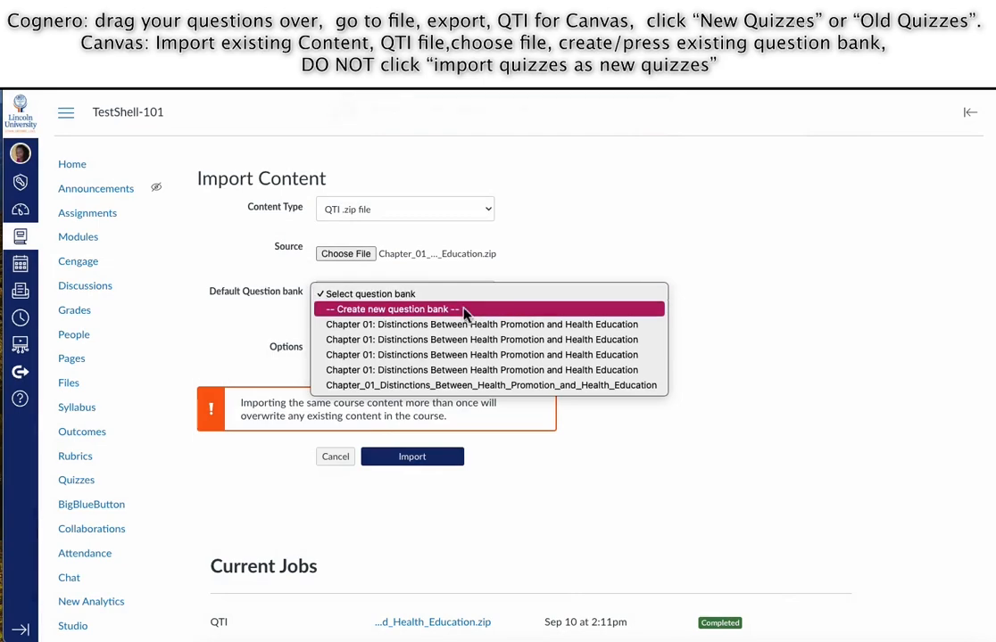
click(391, 327)
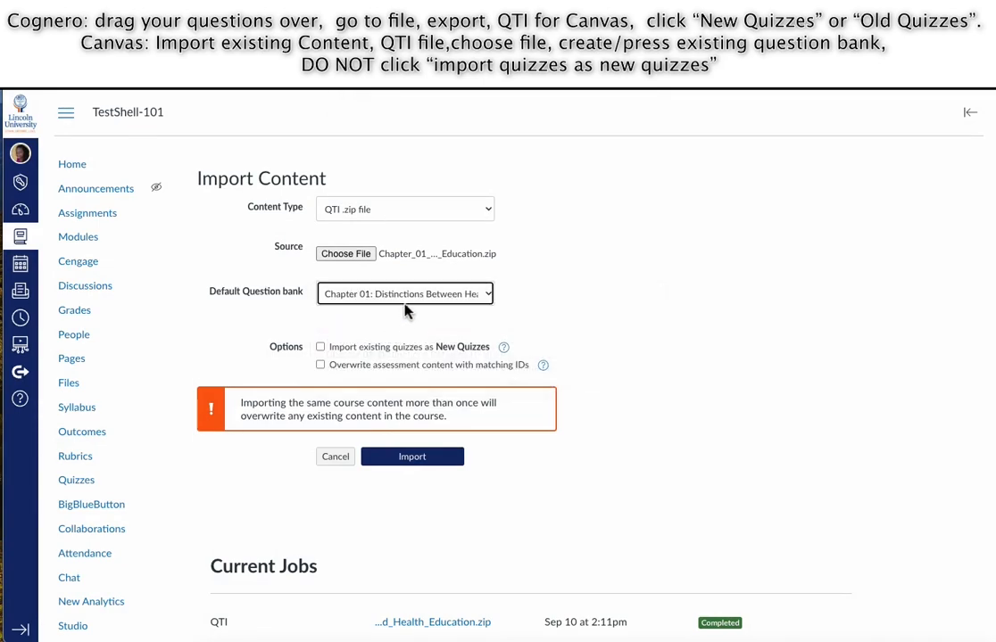
click(403, 301)
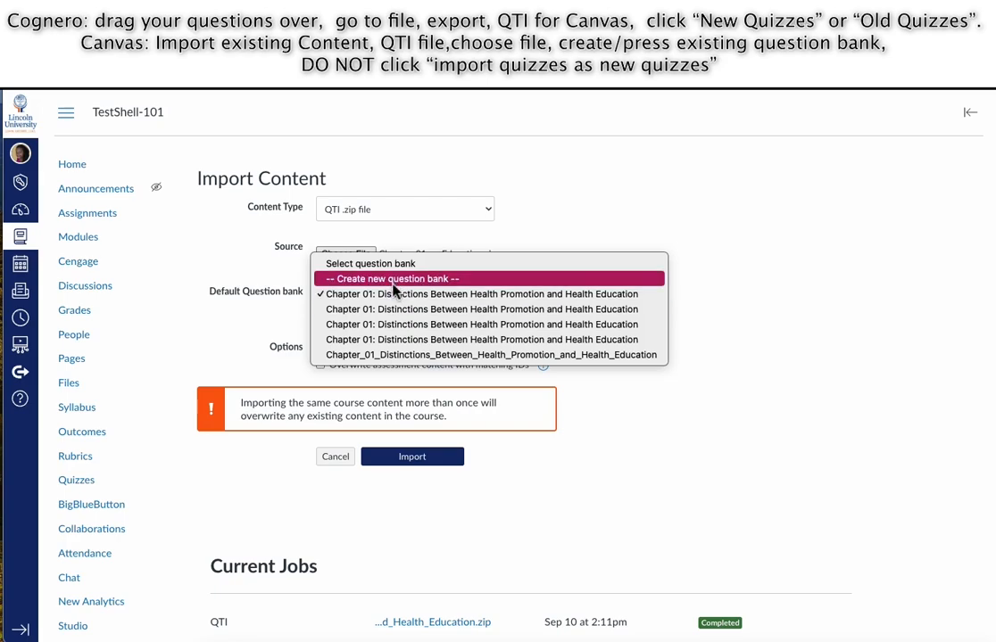
click(794, 381)
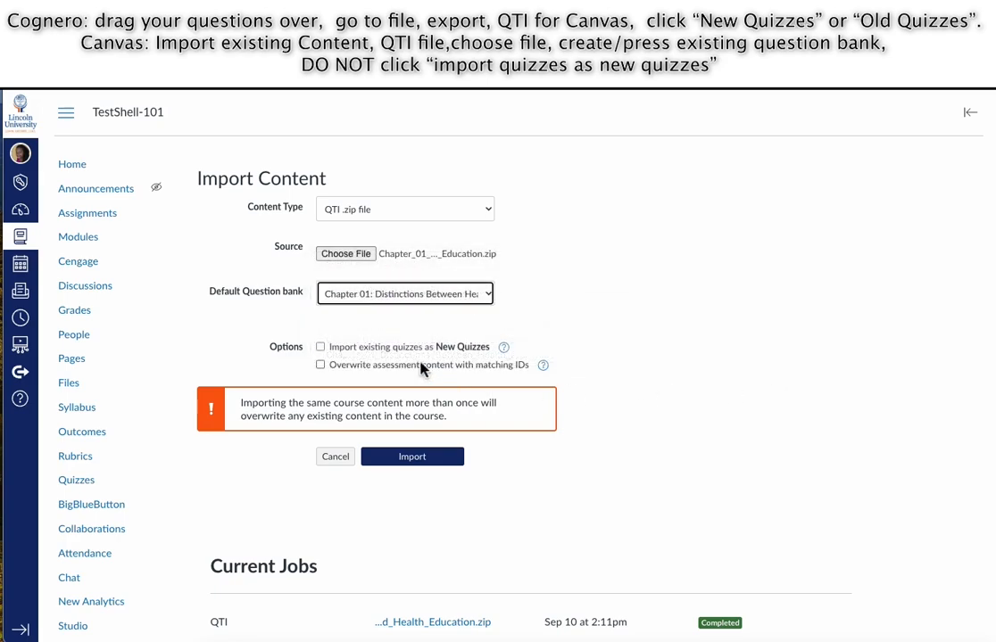